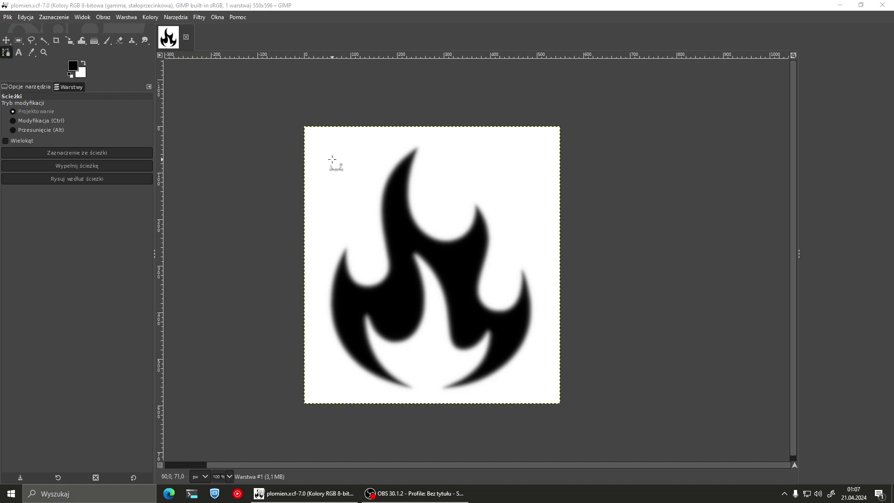
# Step: Zoom out to see the whole 550×596 flame image in plomien.xcf
pyautogui.scroll(-1, 333, 159)
pyautogui.scroll(-2, 334, 160)
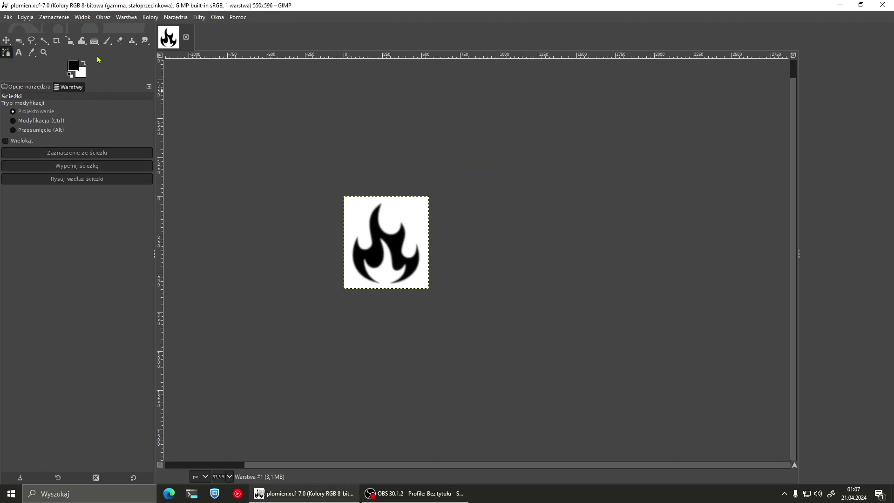
# Step: Enlarge the canvas to 1902×1890 with a crop box drawn beyond the image edges
pyautogui.click(57, 41)
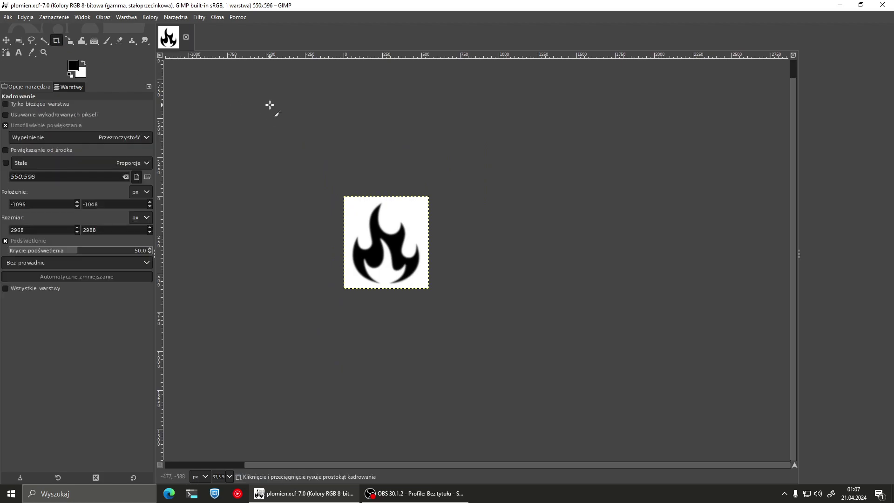
pyautogui.moveTo(269, 105); pyautogui.dragTo(564, 398)
pyautogui.click(495, 326)
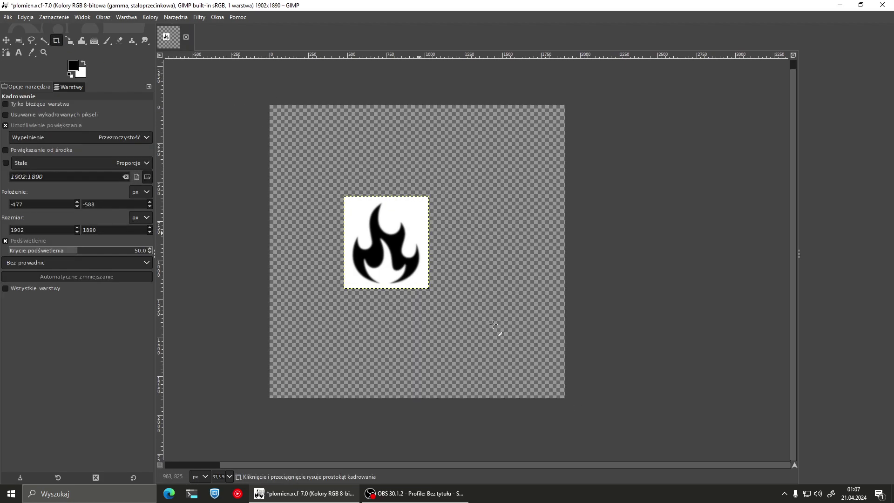
# Step: Flatten the image so white fills the area around the flame, viewed at actual size
pyautogui.click(70, 87)
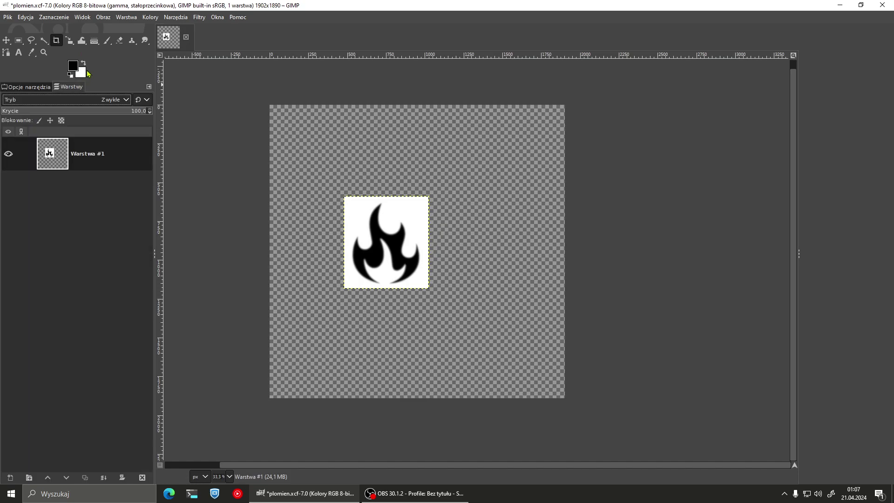
pyautogui.rightClick(100, 154)
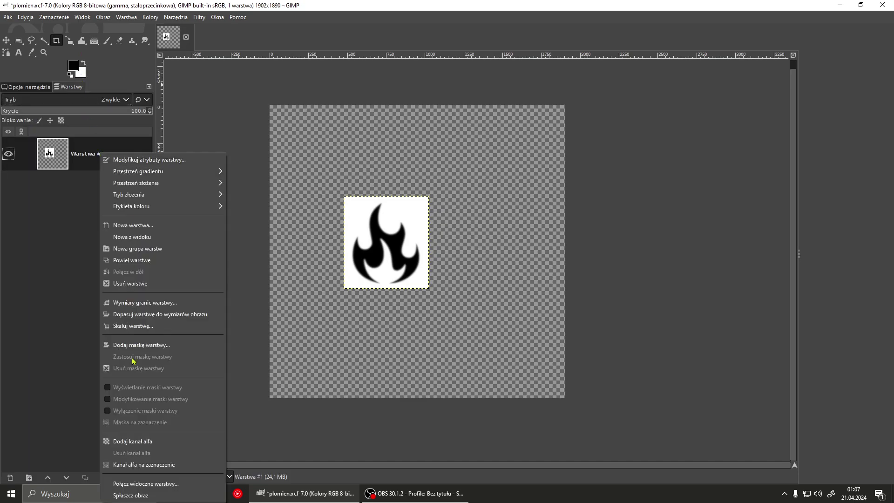
pyautogui.click(131, 495)
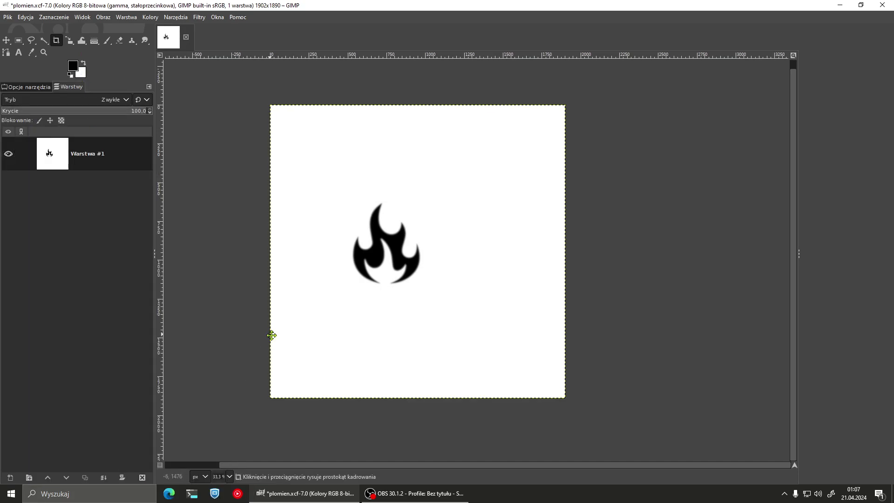
pyautogui.press('1')
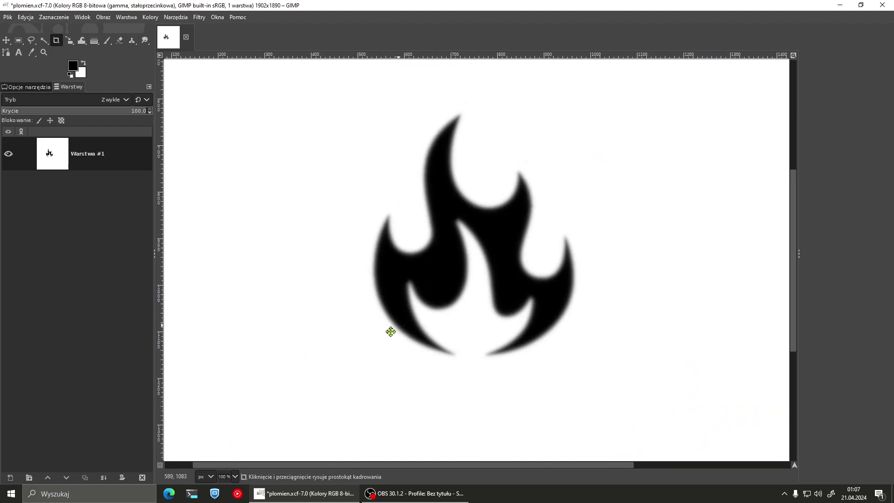
pyautogui.moveTo(391, 332); pyautogui.dragTo(354, 363)
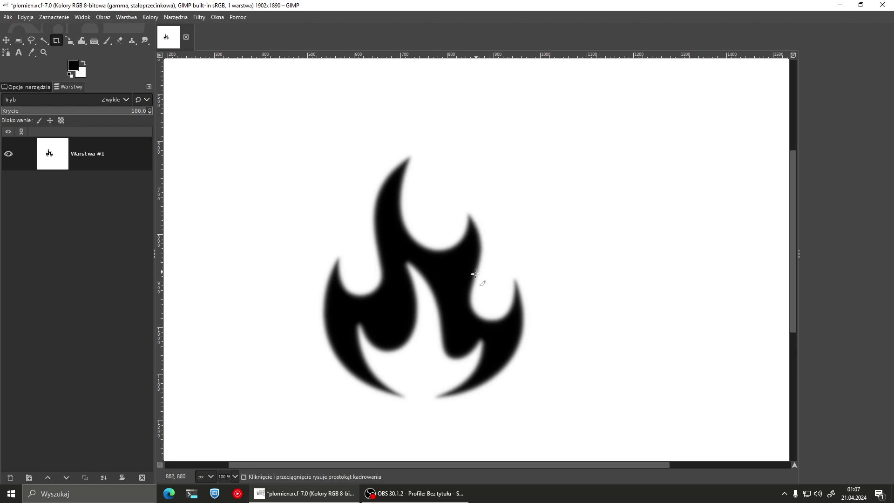
# Step: Start a straight-segment path at the flame's top tip and down its right notches and tip
pyautogui.click(6, 53)
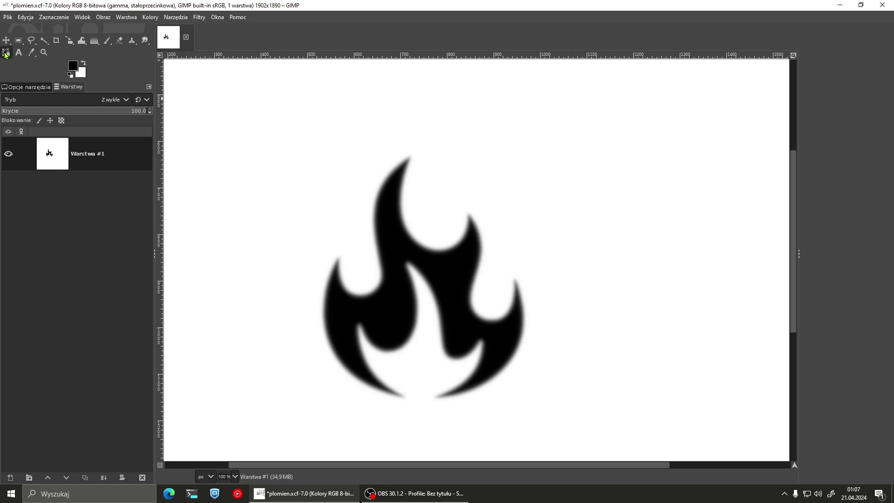
pyautogui.click(410, 157)
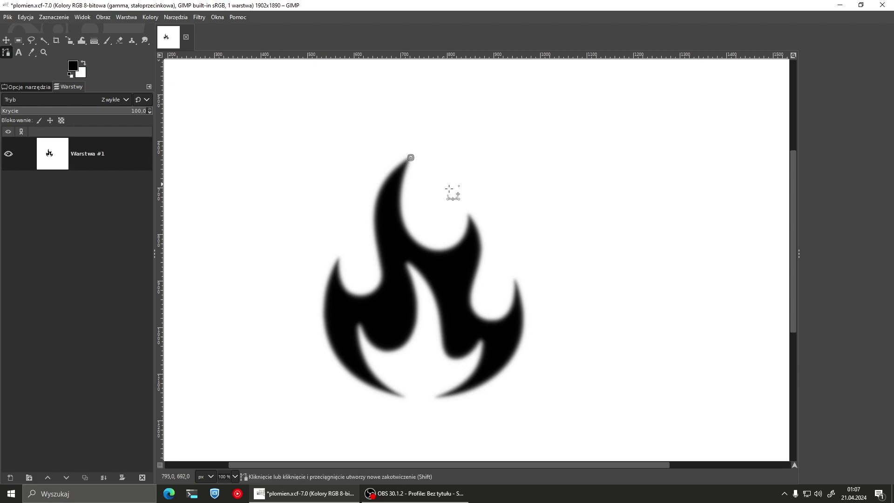
pyautogui.click(471, 215)
pyautogui.moveTo(454, 202)
pyautogui.mouseDown()
pyautogui.moveTo(412, 239)
pyautogui.moveTo(458, 242)
pyautogui.mouseUp()
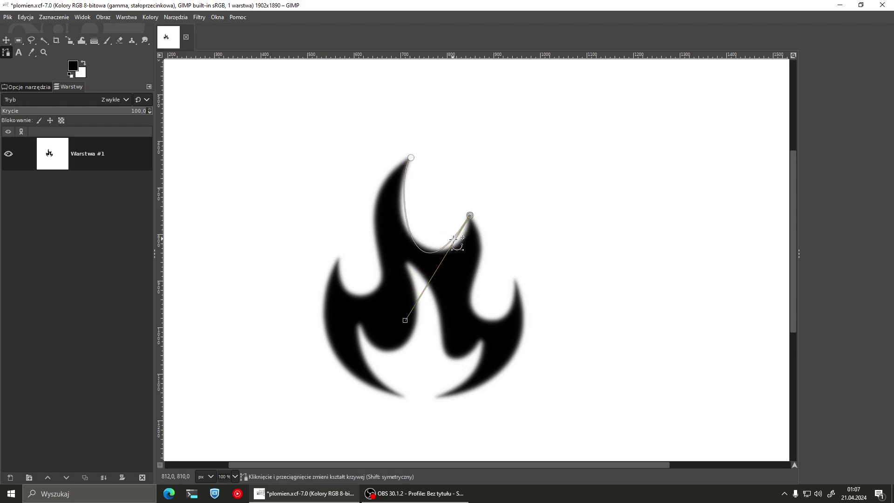
pyautogui.hotkey('ctrl', 'z')
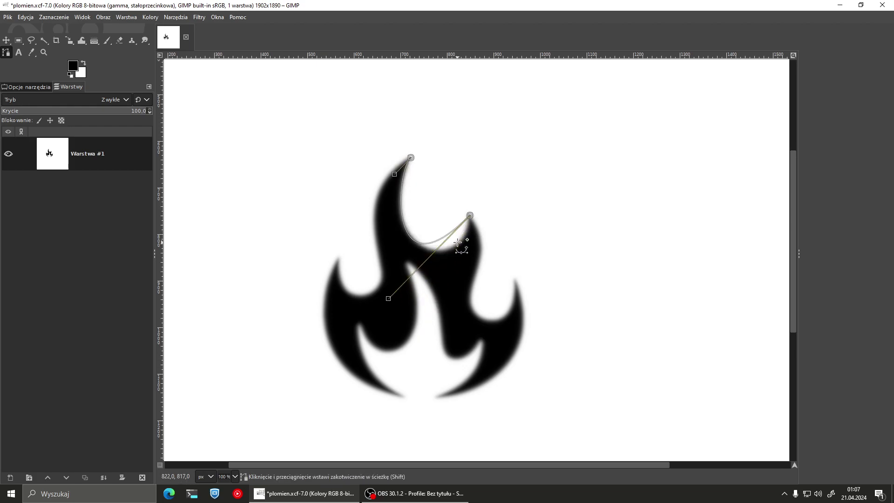
pyautogui.hotkey('ctrl', 'z')
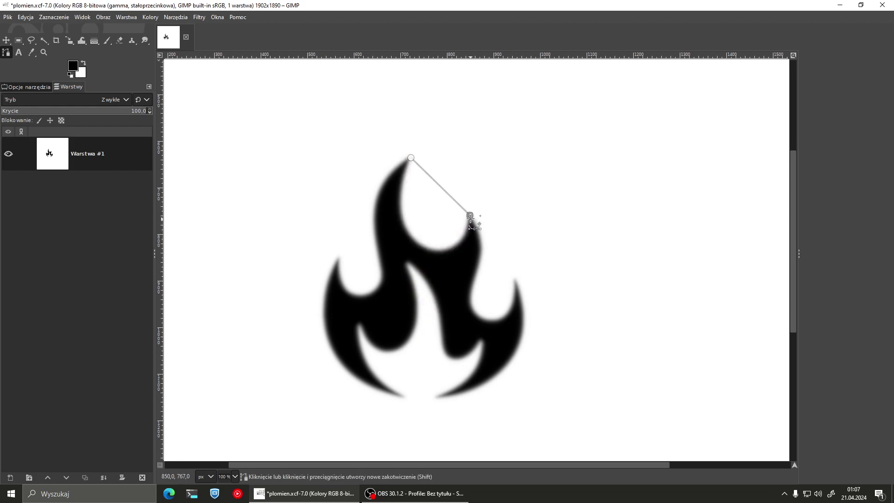
pyautogui.click(472, 307)
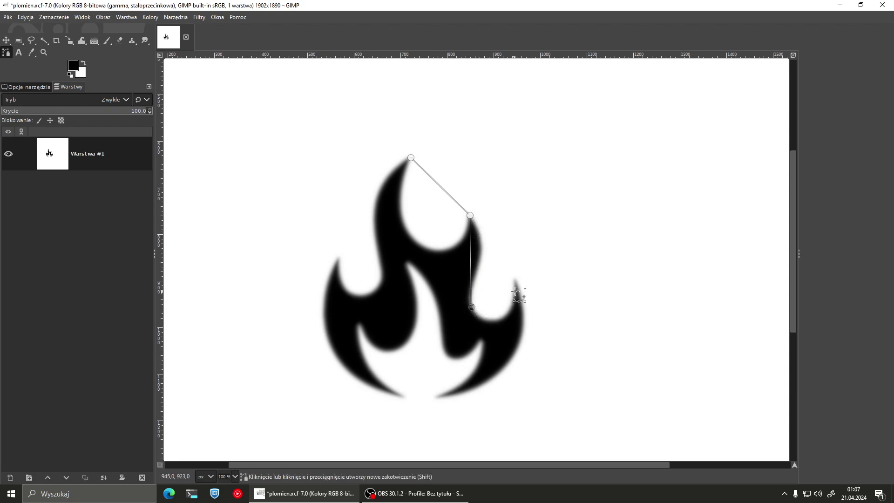
pyautogui.click(516, 280)
# Step: Add anchors at the bottom tips, inner notches and left tip, closing the path at the top tip
pyautogui.click(439, 397)
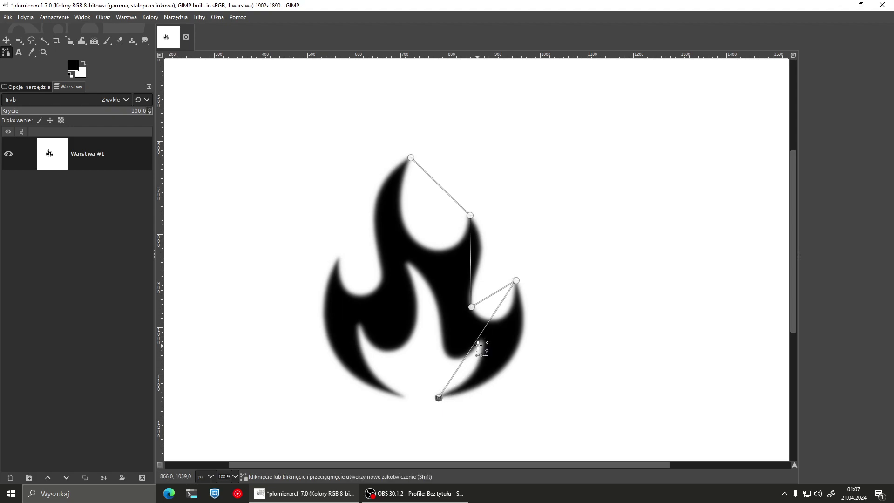
pyautogui.moveTo(484, 343); pyautogui.dragTo(446, 353)
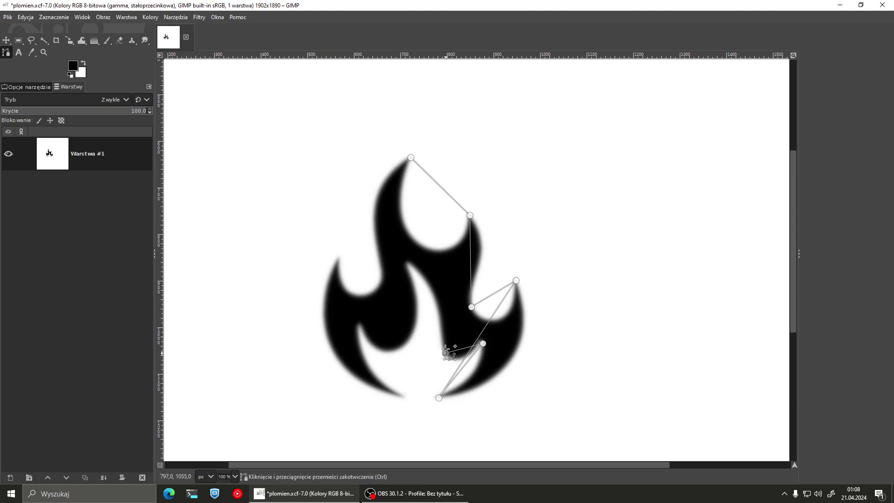
pyautogui.click(409, 267)
pyautogui.click(361, 325)
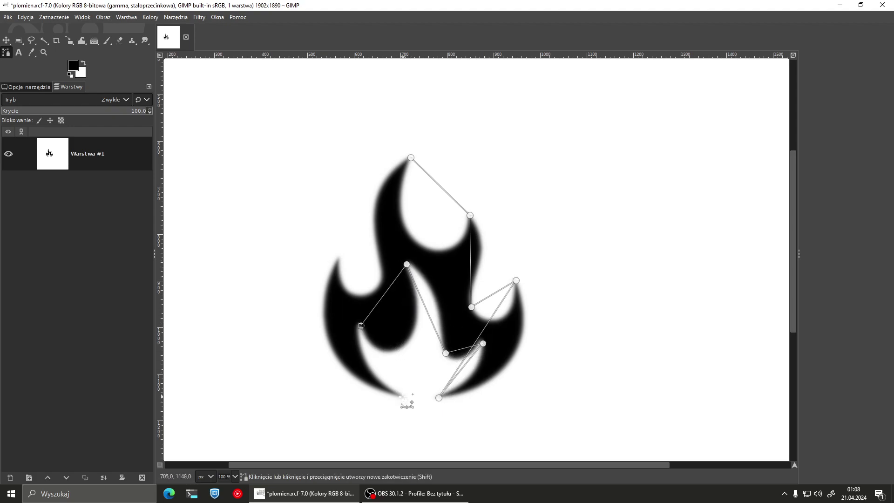
pyautogui.click(403, 397)
pyautogui.click(339, 261)
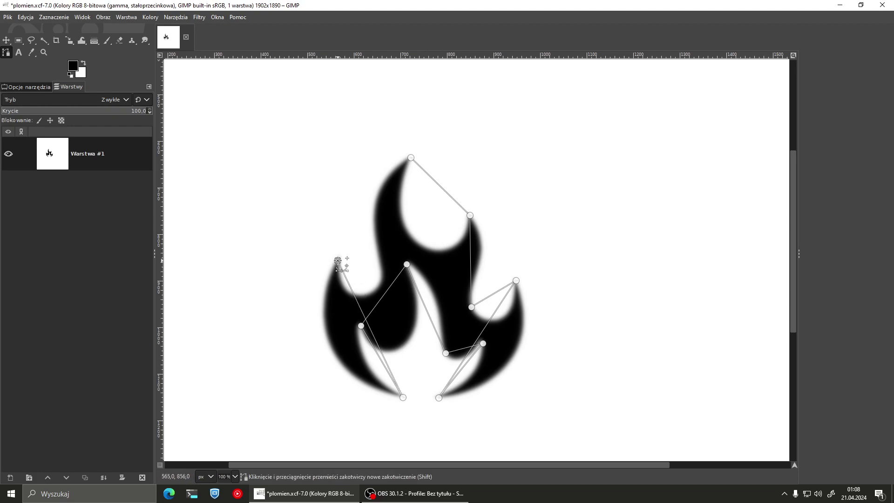
pyautogui.click(380, 256)
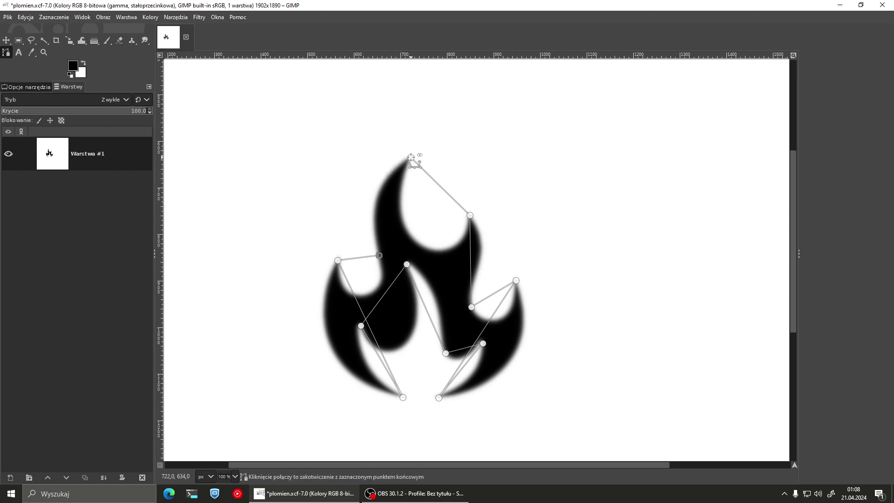
pyautogui.click(410, 157)
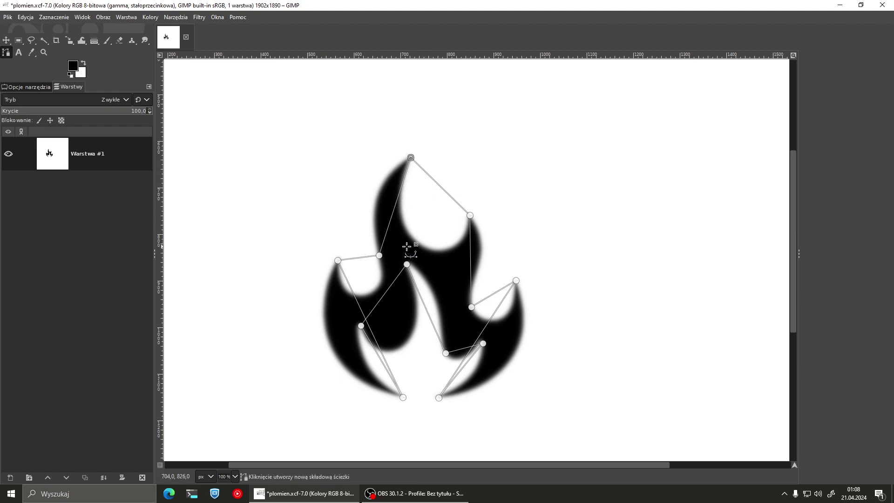
pyautogui.click(380, 255)
pyautogui.moveTo(380, 256); pyautogui.dragTo(379, 255)
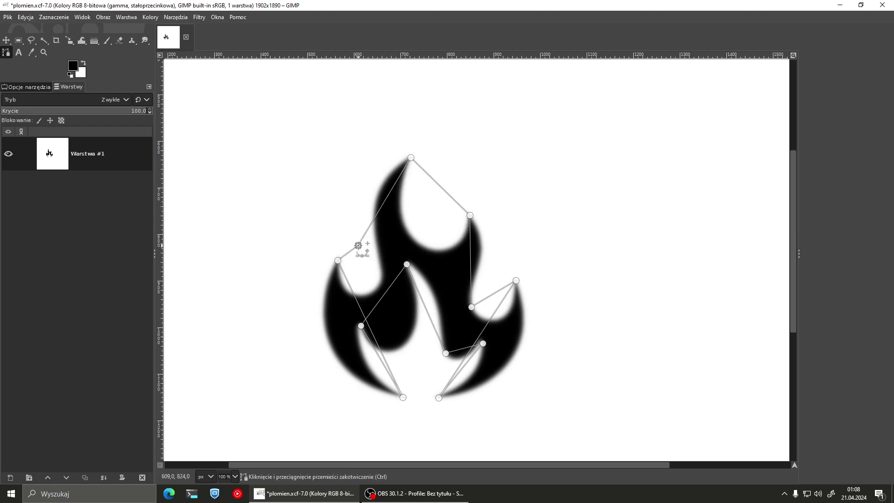
# Step: Curve the top-left path segment along the flame's left edge
pyautogui.scroll(1, 393, 199)
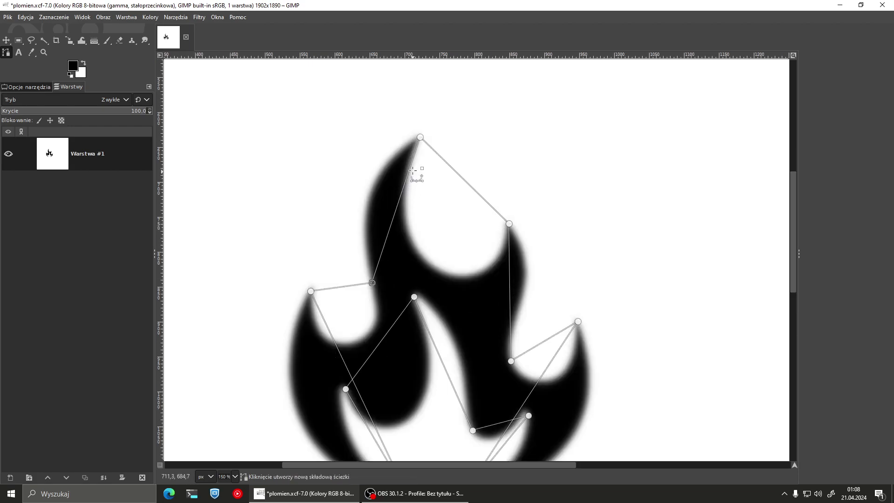
pyautogui.moveTo(411, 166)
pyautogui.mouseDown()
pyautogui.moveTo(356, 260)
pyautogui.moveTo(371, 232)
pyautogui.mouseUp()
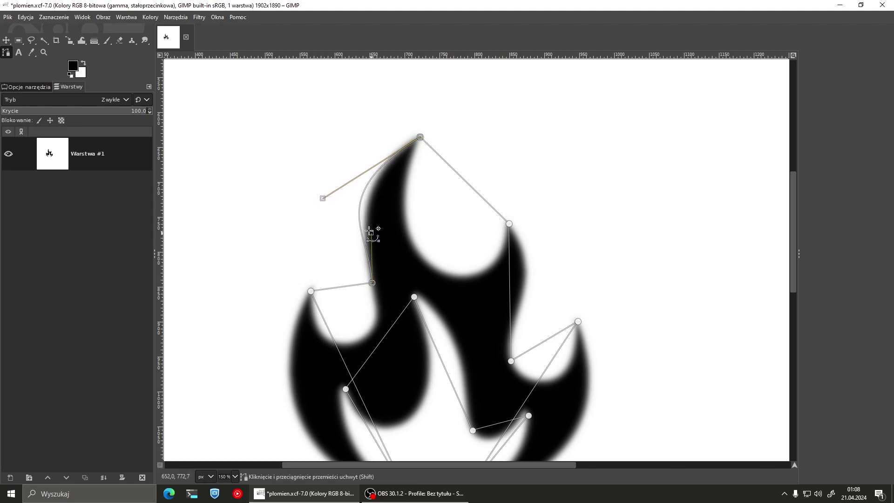
pyautogui.moveTo(326, 197); pyautogui.dragTo(357, 176)
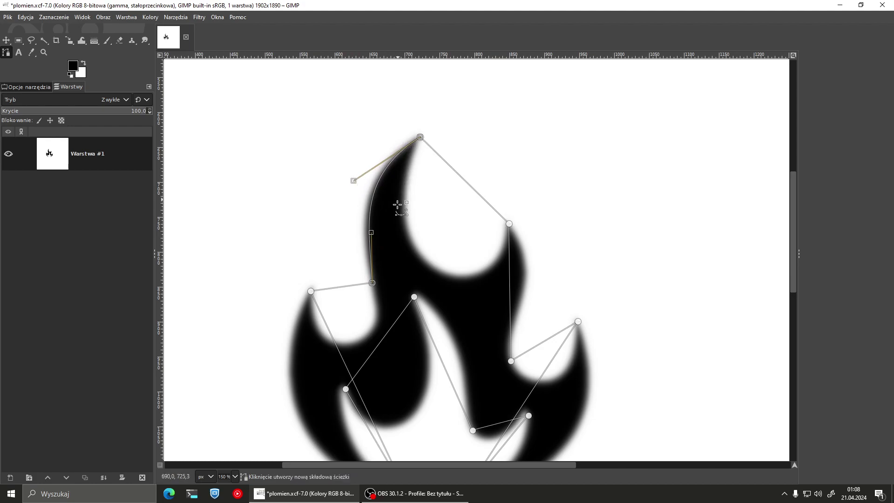
pyautogui.moveTo(372, 232); pyautogui.dragTo(366, 233)
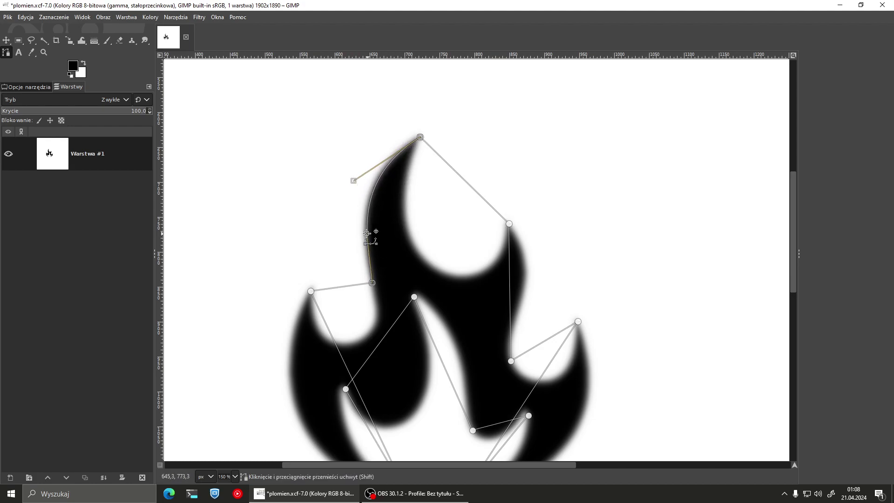
pyautogui.scroll(1, 373, 214)
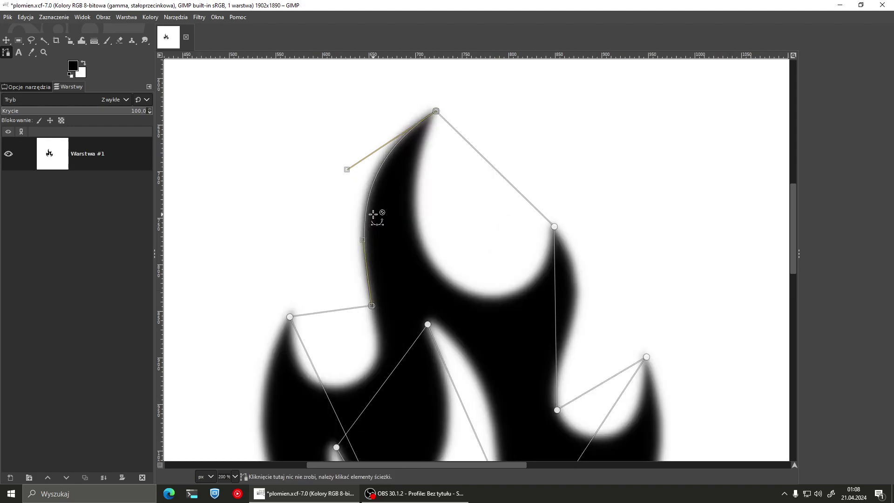
pyautogui.scroll(1, 374, 214)
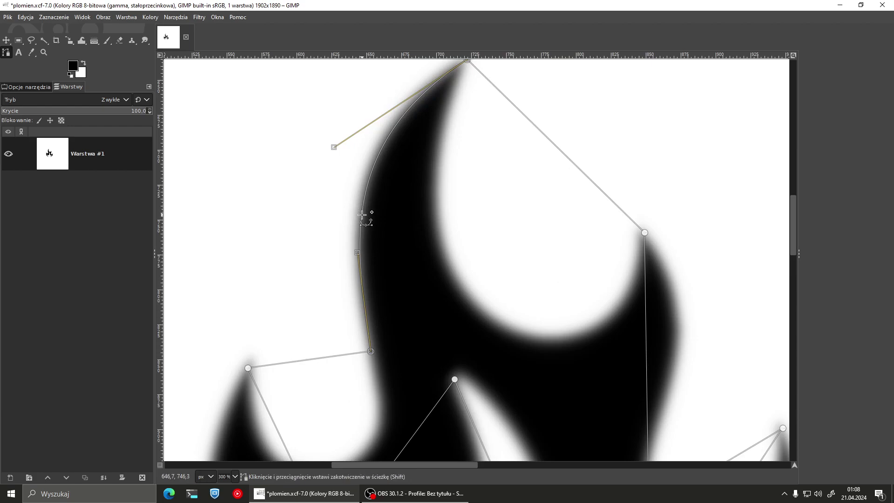
# Step: Remove the extra anchors on the left edge and bend the top segment along the flame
pyautogui.click(363, 215)
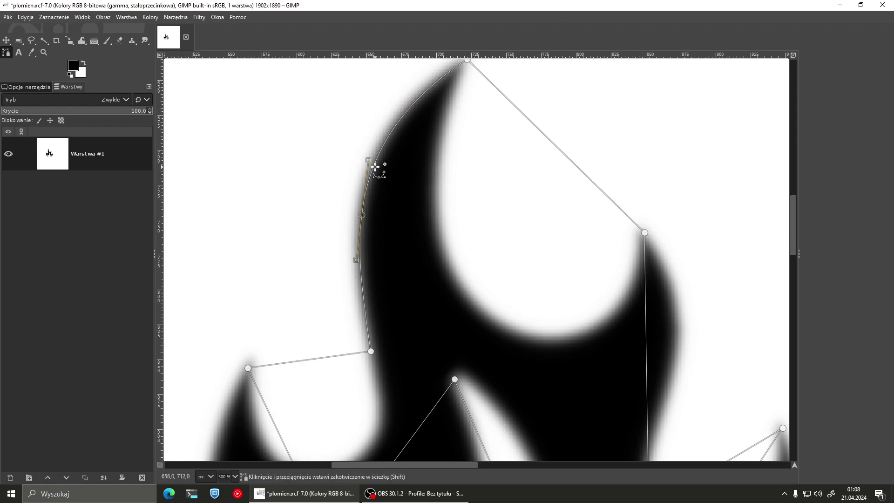
pyautogui.click(408, 110)
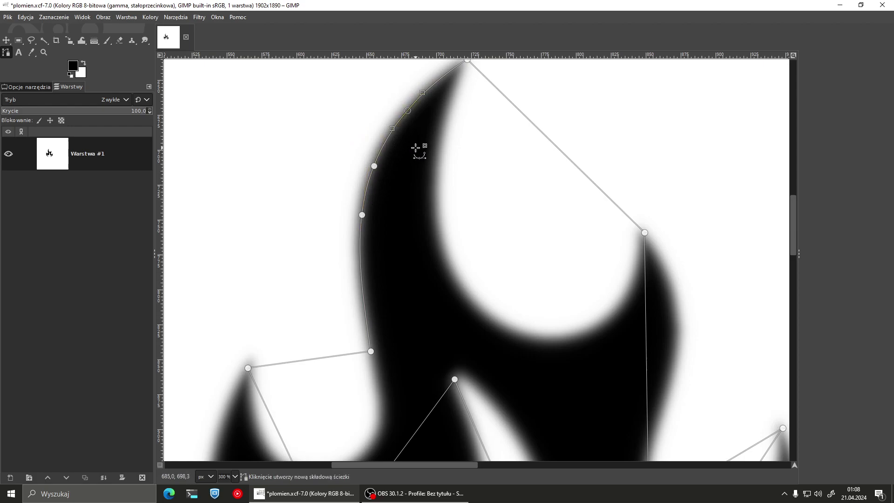
pyautogui.keyDown('ctrl'); pyautogui.keyDown('shift'); pyautogui.click(408, 110); pyautogui.keyUp('shift'); pyautogui.keyUp('ctrl')
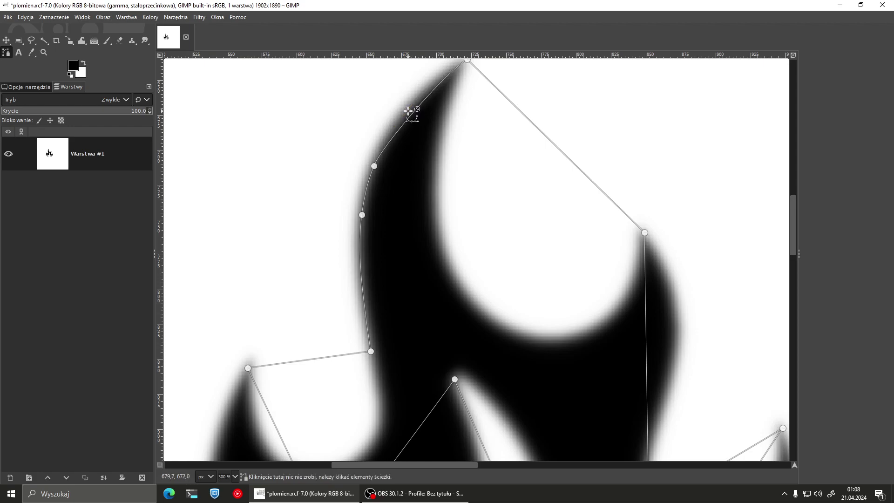
pyautogui.keyDown('ctrl'); pyautogui.keyDown('shift'); pyautogui.click(374, 166); pyautogui.keyUp('shift'); pyautogui.keyUp('ctrl')
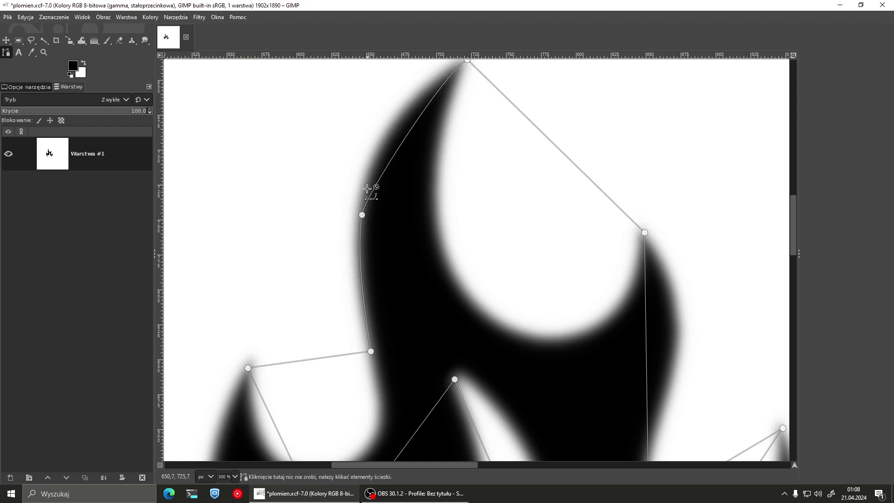
pyautogui.keyDown('ctrl'); pyautogui.keyDown('shift'); pyautogui.click(362, 214); pyautogui.keyUp('shift'); pyautogui.keyUp('ctrl')
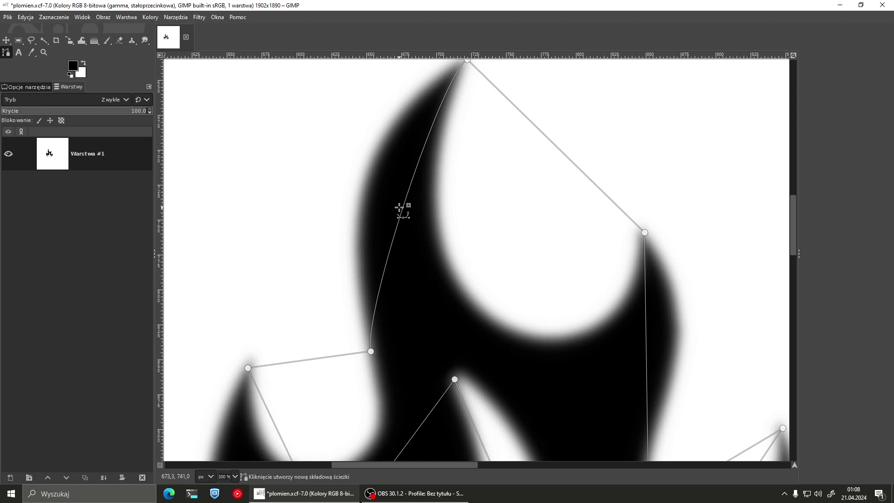
pyautogui.scroll(-1, 400, 208)
pyautogui.scroll(-1, 380, 240)
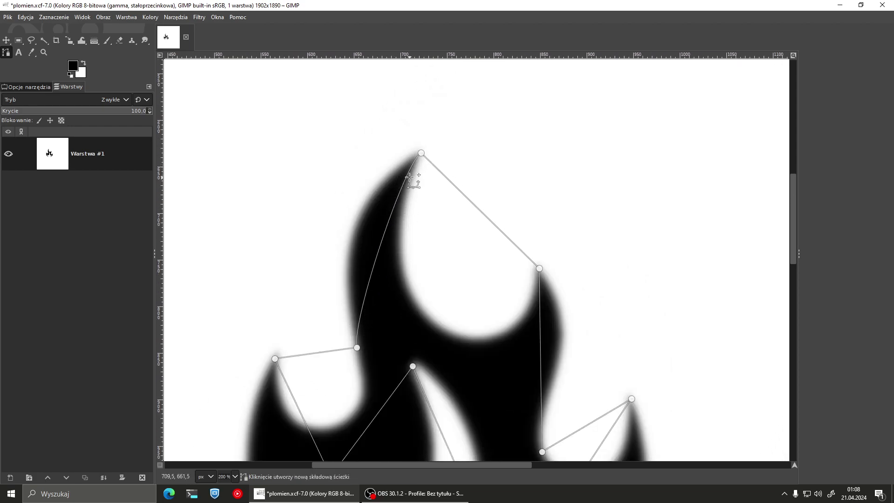
pyautogui.moveTo(410, 177); pyautogui.dragTo(380, 191)
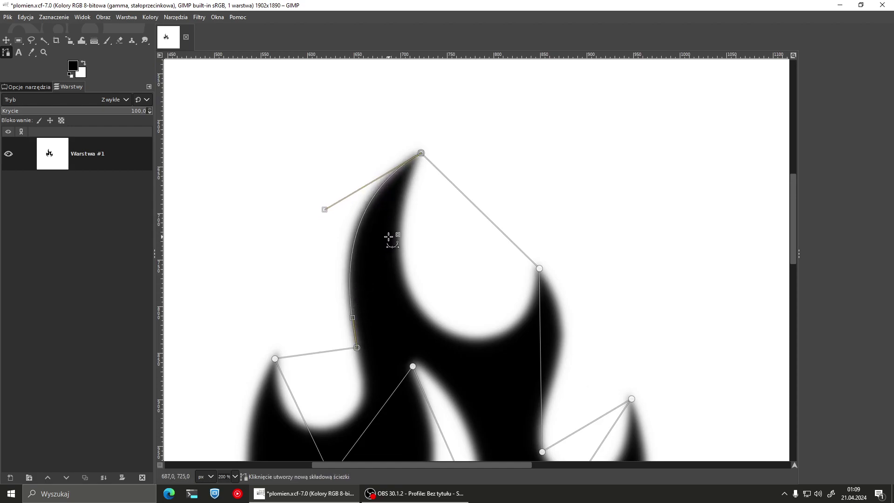
# Step: Curve the segments into the left notch and around the flame's outer left side
pyautogui.scroll(-3, 389, 237)
pyautogui.scroll(-2, 401, 195)
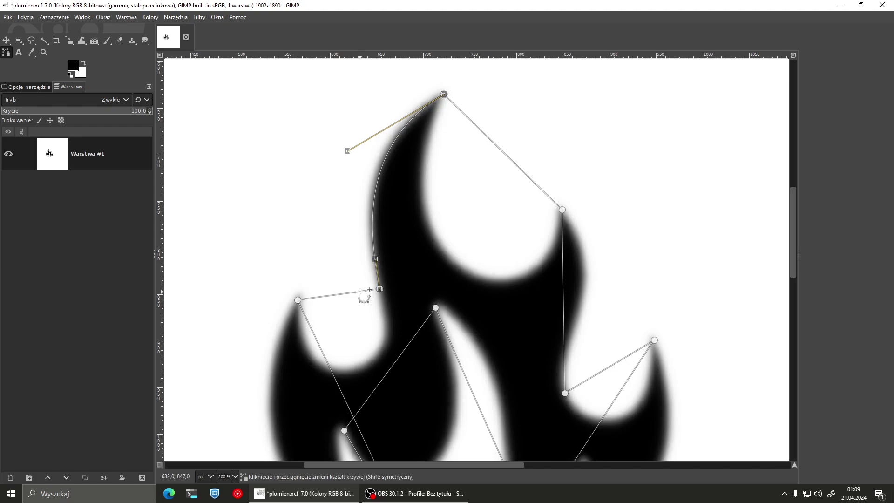
pyautogui.moveTo(361, 292); pyautogui.dragTo(377, 350)
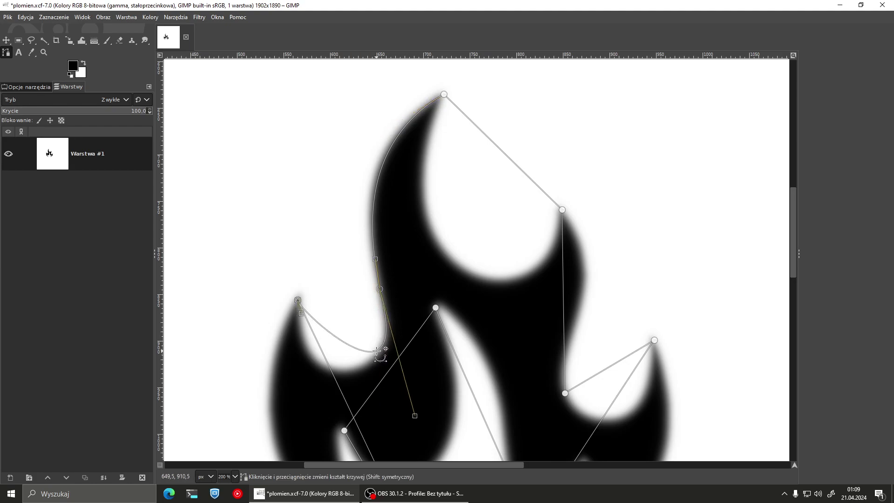
pyautogui.moveTo(321, 327)
pyautogui.mouseDown()
pyautogui.moveTo(314, 362)
pyautogui.moveTo(374, 367)
pyautogui.mouseUp()
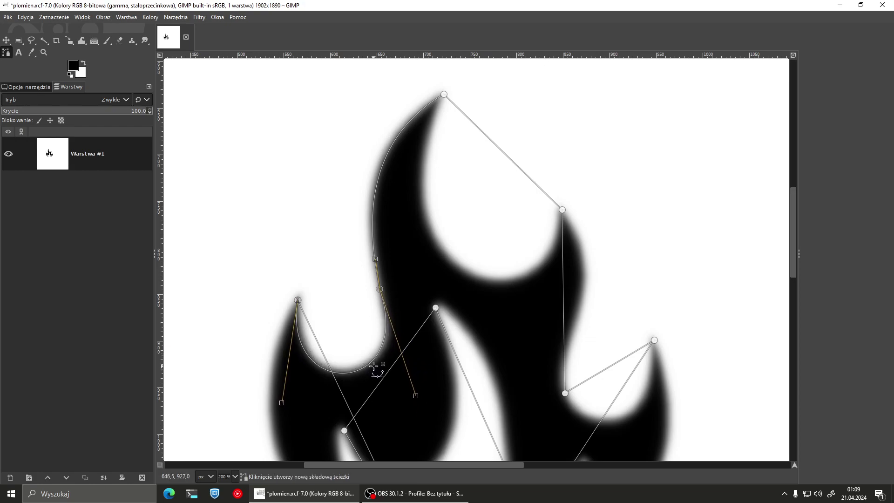
pyautogui.scroll(-5, 374, 366)
pyautogui.moveTo(370, 279)
pyautogui.mouseDown()
pyautogui.moveTo(302, 355)
pyautogui.moveTo(315, 387)
pyautogui.mouseUp()
pyautogui.scroll(-5, 355, 280)
pyautogui.moveTo(413, 373); pyautogui.dragTo(399, 340)
pyautogui.moveTo(416, 296)
pyautogui.mouseDown()
pyautogui.moveTo(389, 289)
pyautogui.moveTo(393, 329)
pyautogui.moveTo(387, 314)
pyautogui.mouseUp()
# Step: Curve the segments along the central notch, central tongue and lower-right notch
pyautogui.moveTo(420, 144); pyautogui.dragTo(451, 228)
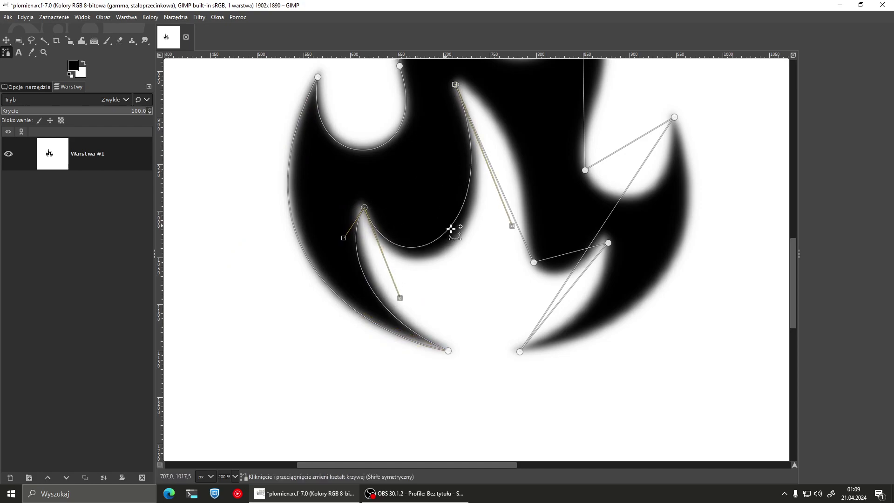
pyautogui.moveTo(513, 194)
pyautogui.mouseDown()
pyautogui.moveTo(519, 165)
pyautogui.moveTo(536, 181)
pyautogui.mouseUp()
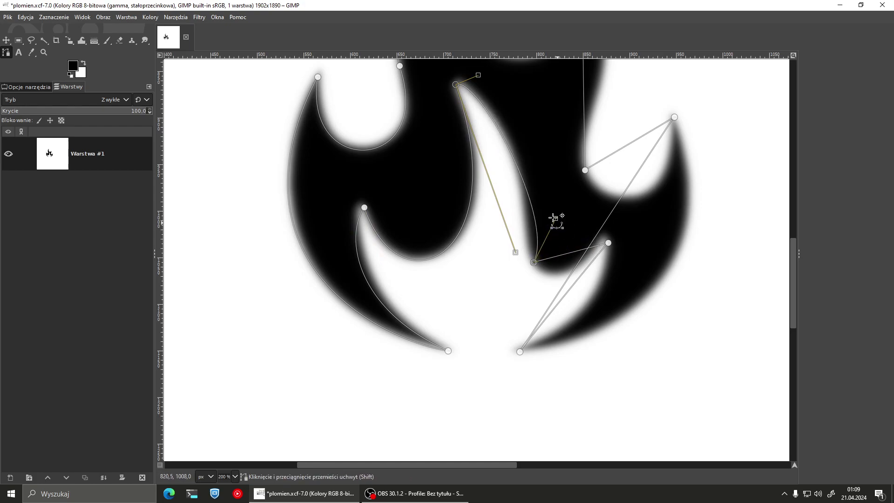
pyautogui.moveTo(554, 218)
pyautogui.mouseDown()
pyautogui.moveTo(542, 213)
pyautogui.moveTo(573, 234)
pyautogui.mouseUp()
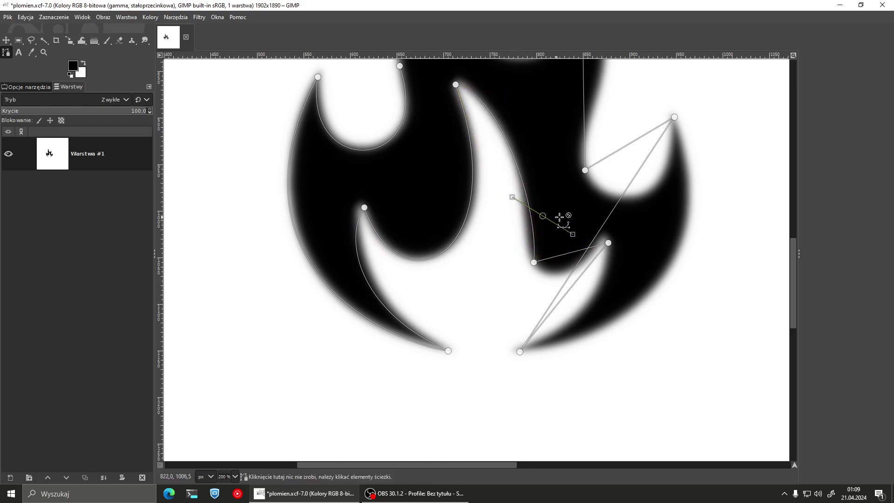
pyautogui.hotkey('ctrl', 'z')
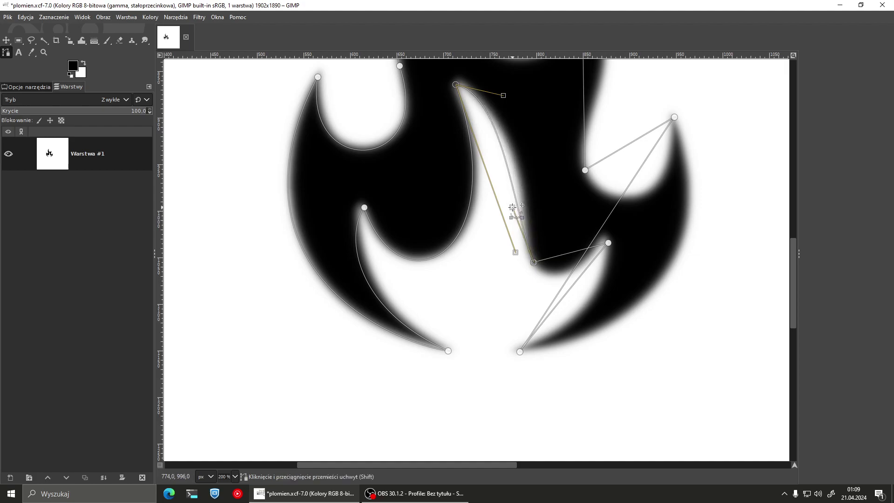
pyautogui.moveTo(509, 190); pyautogui.dragTo(529, 190)
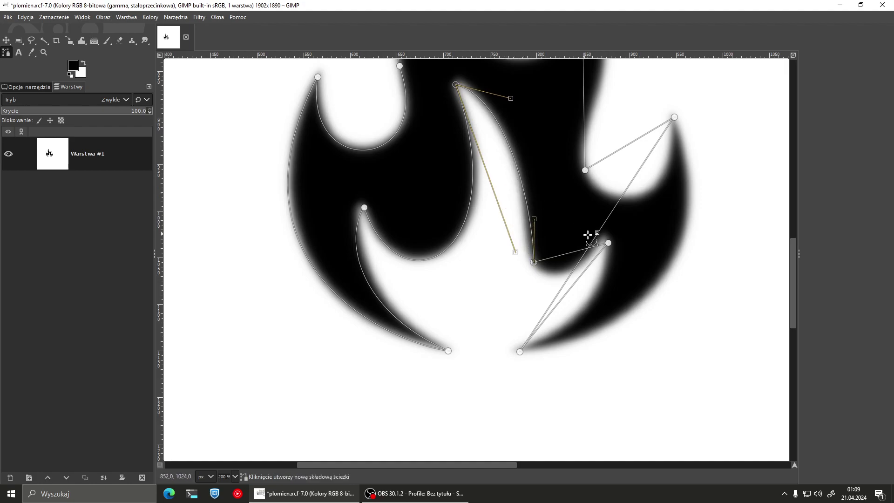
pyautogui.moveTo(582, 250); pyautogui.dragTo(571, 268)
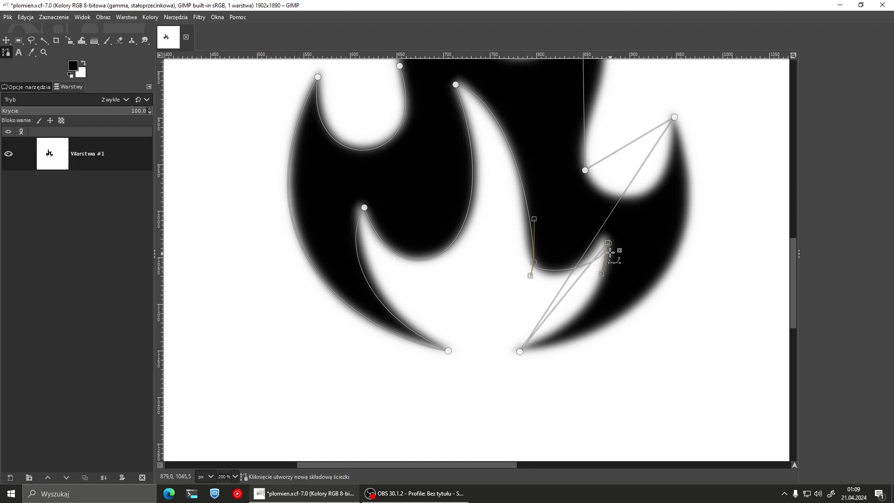
pyautogui.keyDown('ctrl'); pyautogui.scroll(2, 610, 252); pyautogui.keyUp('ctrl')
pyautogui.keyDown('ctrl'); pyautogui.scroll(1, 605, 251); pyautogui.keyUp('ctrl')
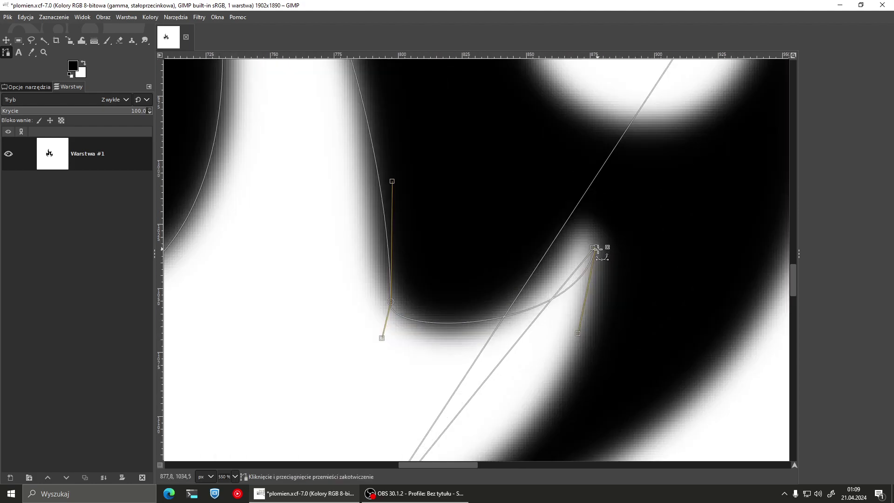
pyautogui.moveTo(595, 248); pyautogui.dragTo(585, 225)
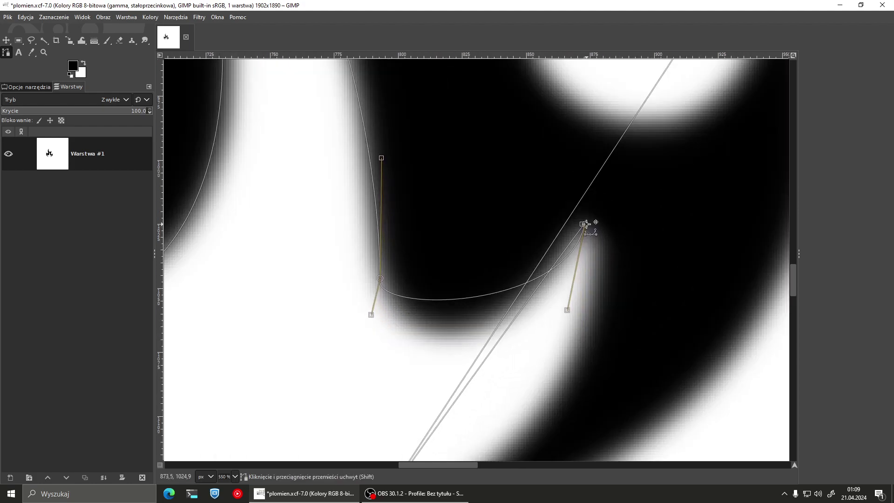
pyautogui.keyDown('ctrl'); pyautogui.scroll(-2, 399, 283); pyautogui.keyUp('ctrl')
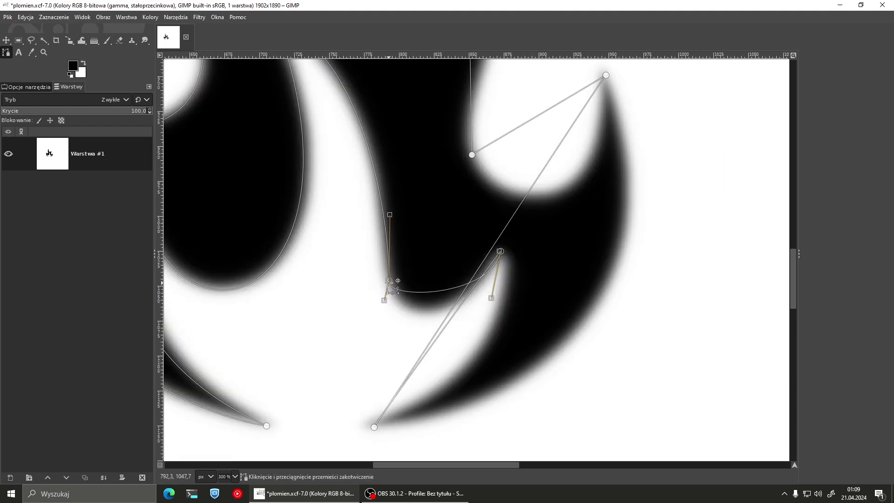
pyautogui.moveTo(389, 281); pyautogui.dragTo(391, 288)
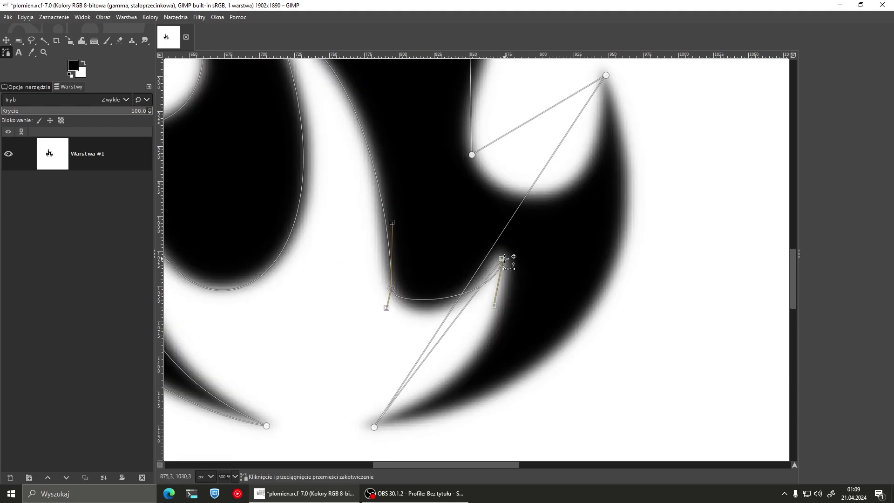
# Step: Move the small tongue's tip anchor onto the edge and curve the segment along the tongue
pyautogui.click(376, 427)
pyautogui.click(503, 259)
pyautogui.moveTo(503, 259); pyautogui.dragTo(500, 247)
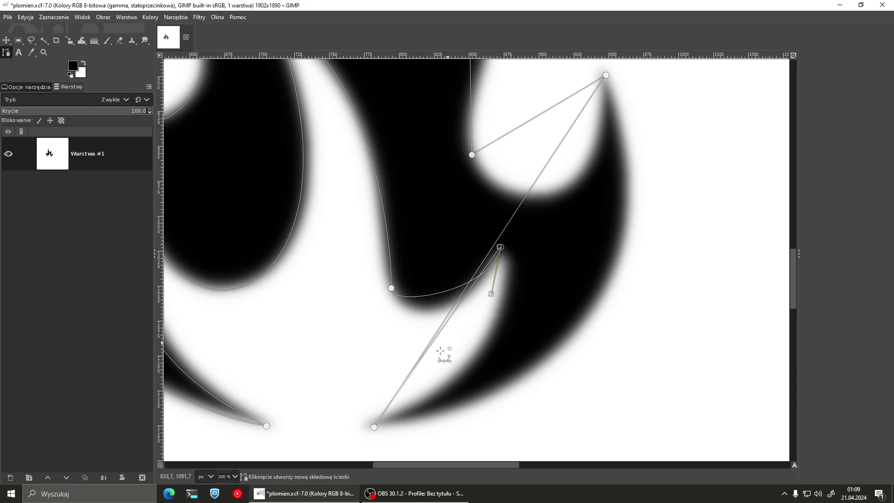
pyautogui.click(375, 427)
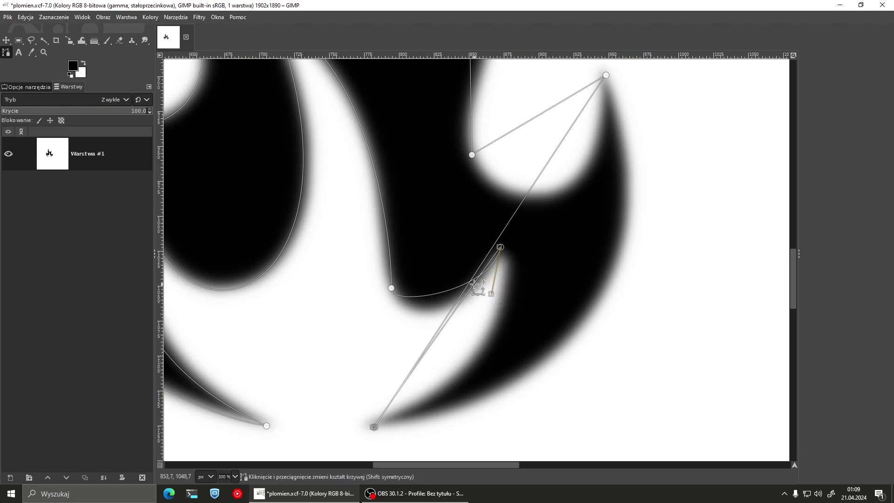
pyautogui.moveTo(477, 285); pyautogui.dragTo(501, 327)
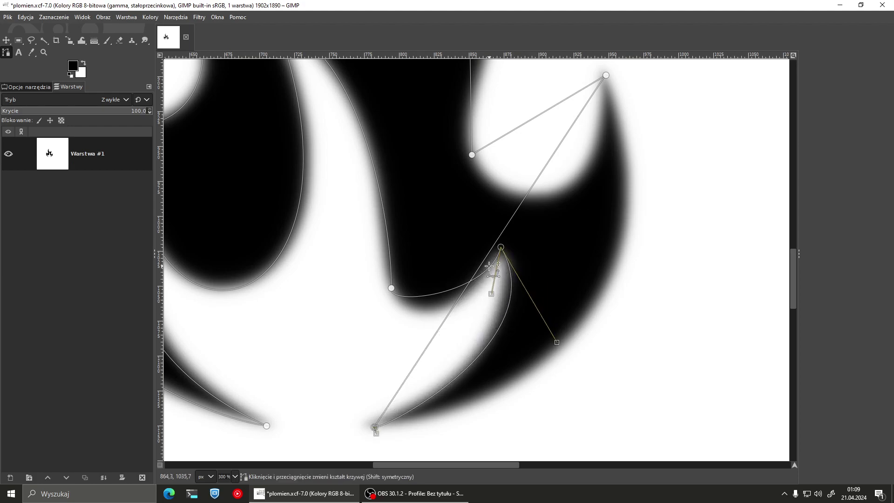
pyautogui.moveTo(500, 261); pyautogui.dragTo(485, 290)
pyautogui.click(391, 288)
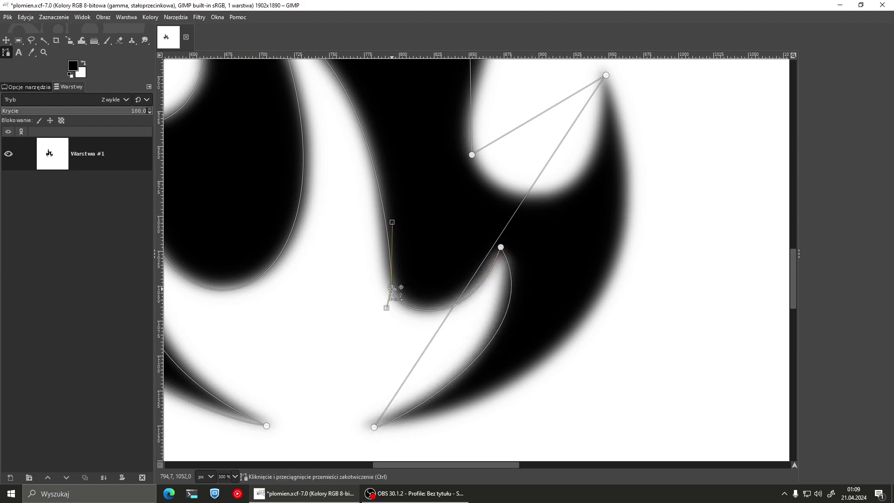
pyautogui.scroll(1, 396, 291)
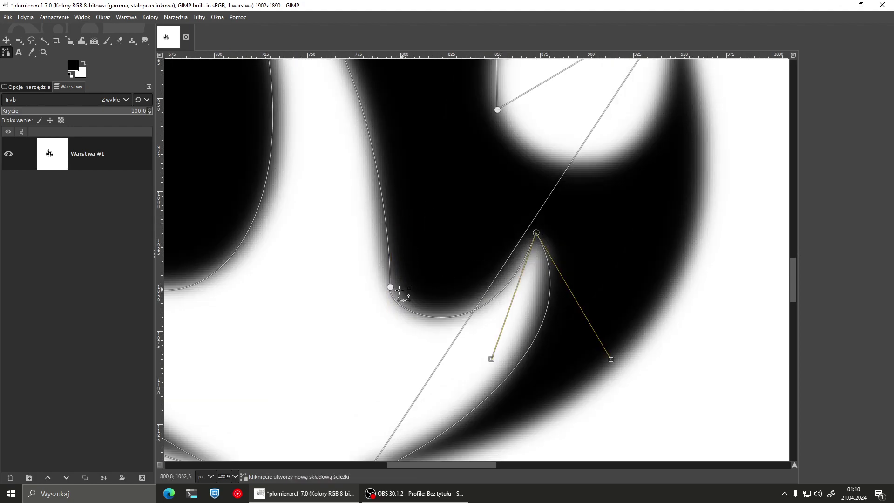
# Step: Drag the notch-bottom anchor's handles so the curve hugs the notch's rounded edge
pyautogui.keyDown('ctrl'); pyautogui.scroll(2, 399, 285); pyautogui.keyUp('ctrl')
pyautogui.keyDown('ctrl'); pyautogui.scroll(1, 387, 259); pyautogui.keyUp('ctrl')
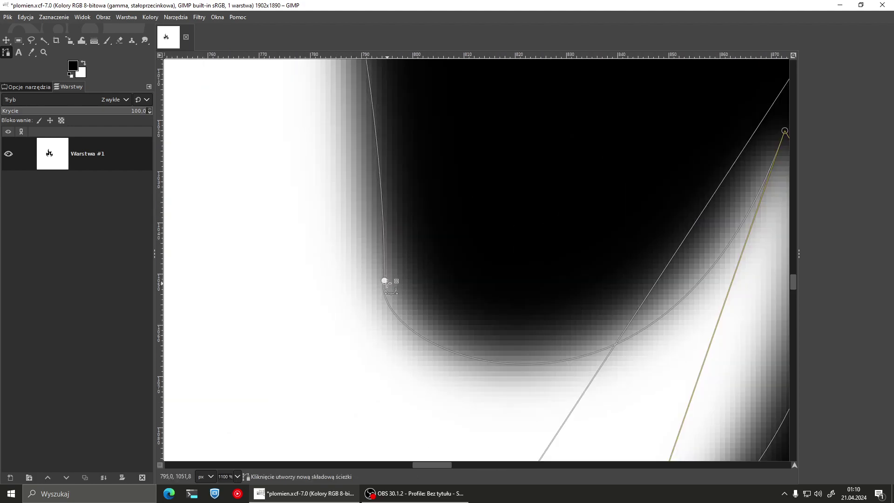
pyautogui.click(385, 282)
pyautogui.keyDown('ctrl'); pyautogui.scroll(-2, 398, 283); pyautogui.keyUp('ctrl')
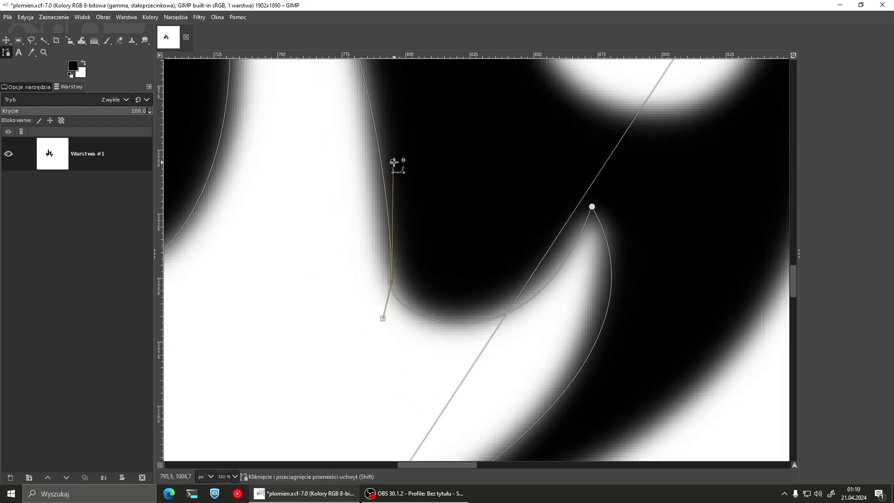
pyautogui.moveTo(394, 162)
pyautogui.mouseDown()
pyautogui.moveTo(430, 188)
pyautogui.moveTo(466, 195)
pyautogui.mouseUp()
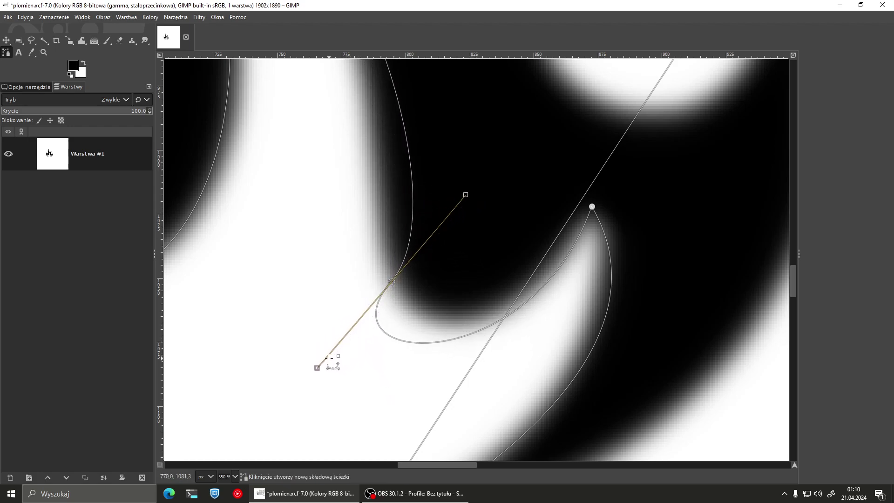
pyautogui.moveTo(466, 195); pyautogui.dragTo(293, 204)
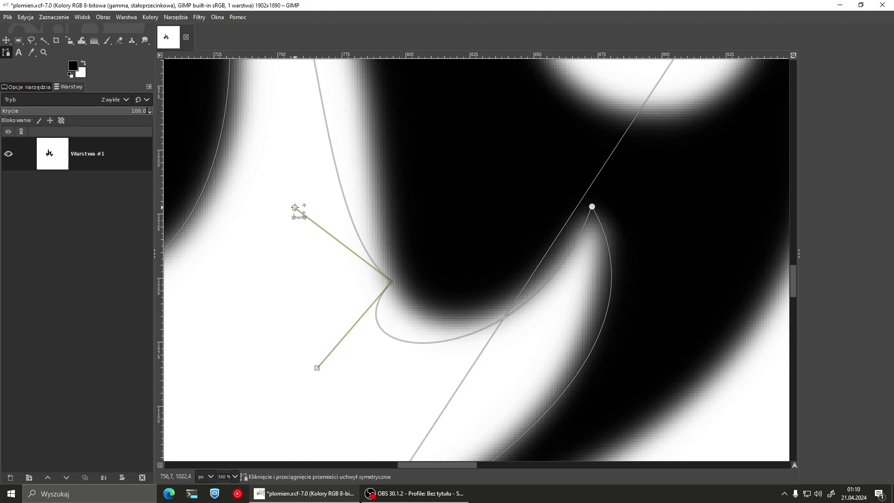
pyautogui.moveTo(295, 208)
pyautogui.mouseDown()
pyautogui.moveTo(345, 202)
pyautogui.moveTo(372, 262)
pyautogui.moveTo(374, 238)
pyautogui.mouseUp()
# Step: Reshape the curve near the small tongue's tip on the lower-right hook
pyautogui.scroll(-1, 497, 248)
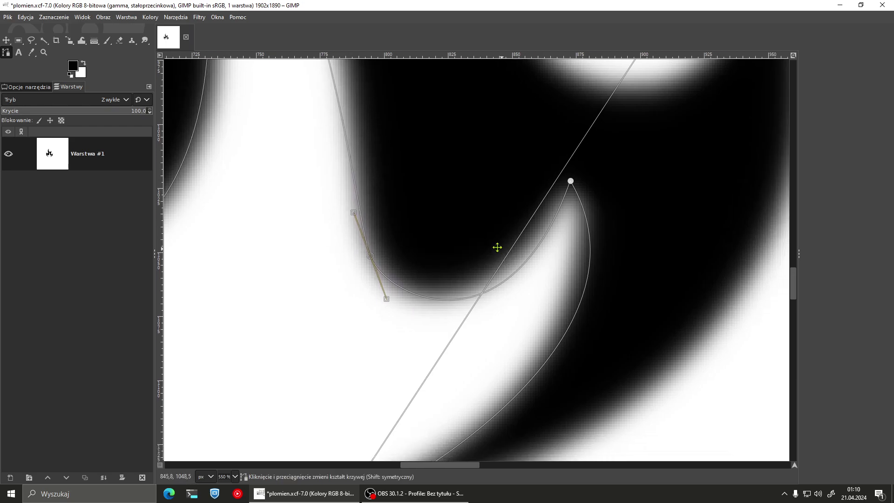
pyautogui.hscroll(1, 498, 248)
pyautogui.moveTo(511, 224); pyautogui.dragTo(508, 217)
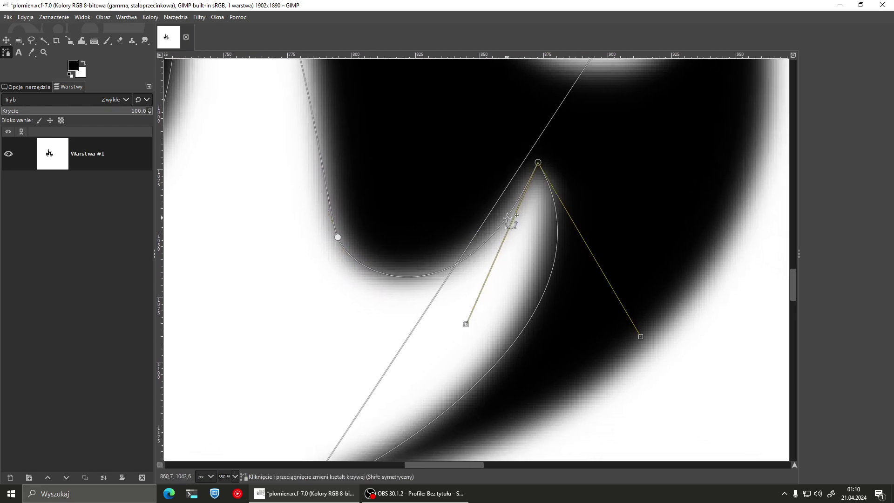
pyautogui.scroll(-1, 523, 174)
pyautogui.scroll(-1, 523, 175)
pyautogui.scroll(-1, 531, 177)
pyautogui.scroll(2, 489, 290)
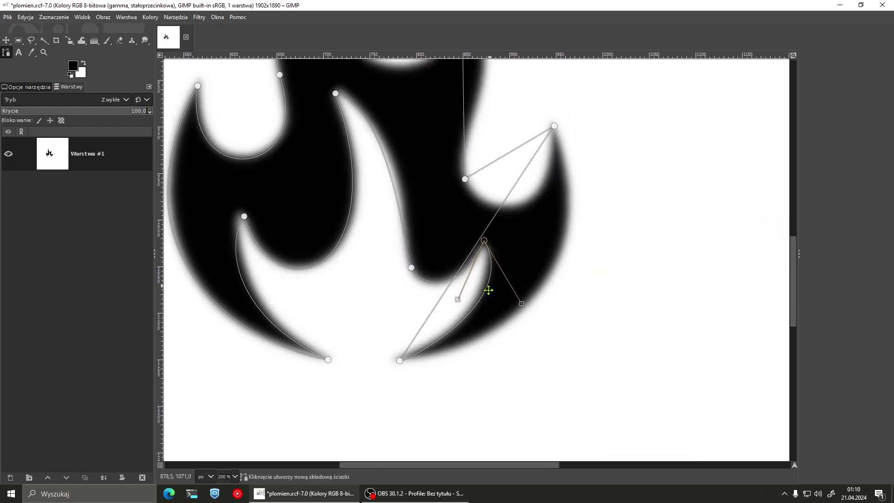
# Step: Bend the straight right-hand flame segments into outward curves, undoing the last attempt
pyautogui.moveTo(509, 205); pyautogui.dragTo(540, 291)
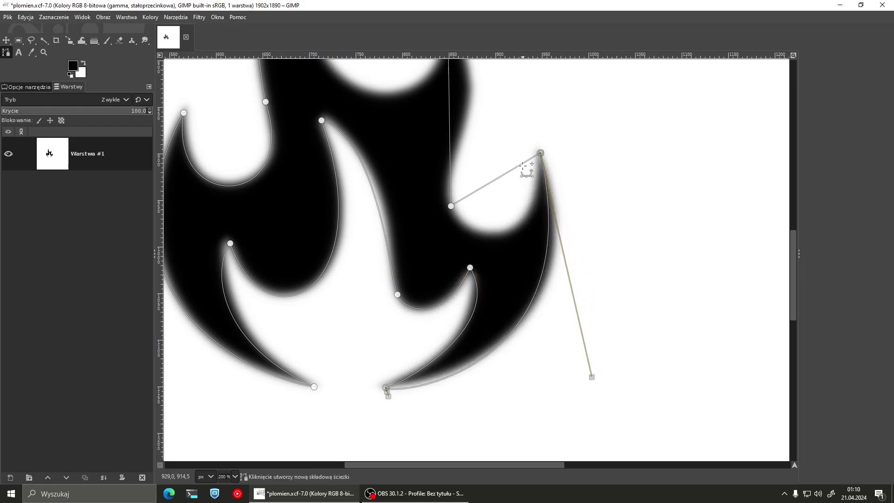
pyautogui.moveTo(523, 166); pyautogui.dragTo(523, 232)
pyautogui.scroll(3, 433, 192)
pyautogui.hscroll(1, 434, 192)
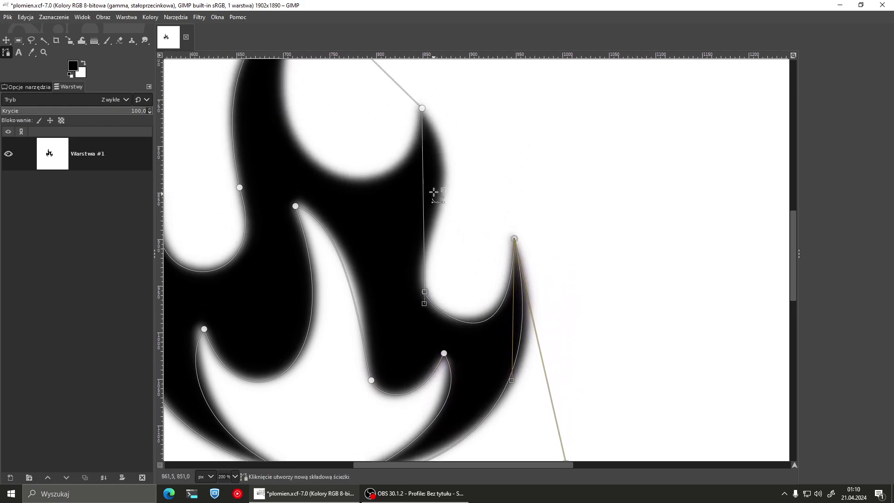
pyautogui.moveTo(425, 137); pyautogui.dragTo(461, 179)
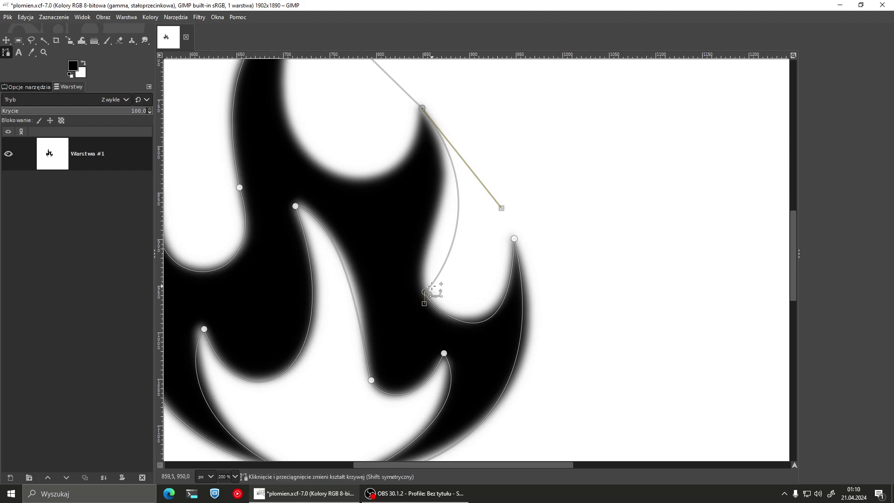
pyautogui.moveTo(432, 288)
pyautogui.mouseDown()
pyautogui.moveTo(414, 261)
pyautogui.moveTo(424, 249)
pyautogui.mouseUp()
pyautogui.moveTo(446, 132)
pyautogui.mouseDown()
pyautogui.moveTo(501, 219)
pyautogui.moveTo(479, 185)
pyautogui.mouseUp()
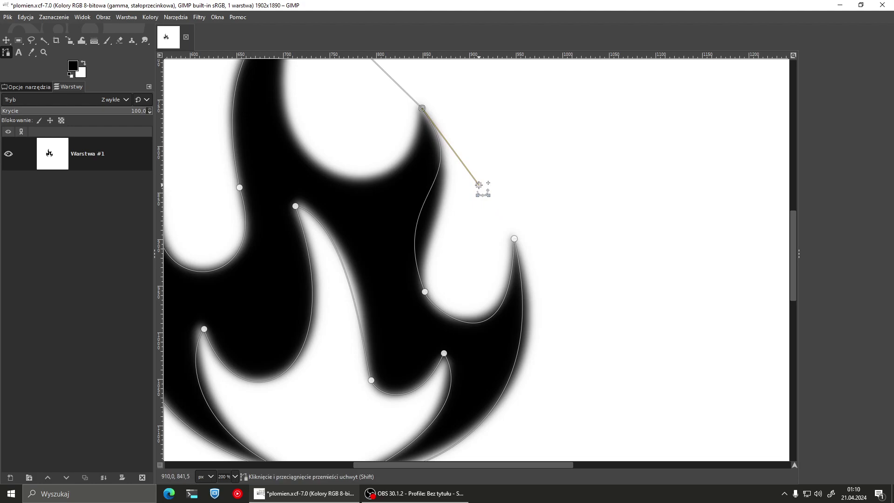
pyautogui.hotkey('ctrl', 'z')
pyautogui.hotkey('ctrl', 'z')
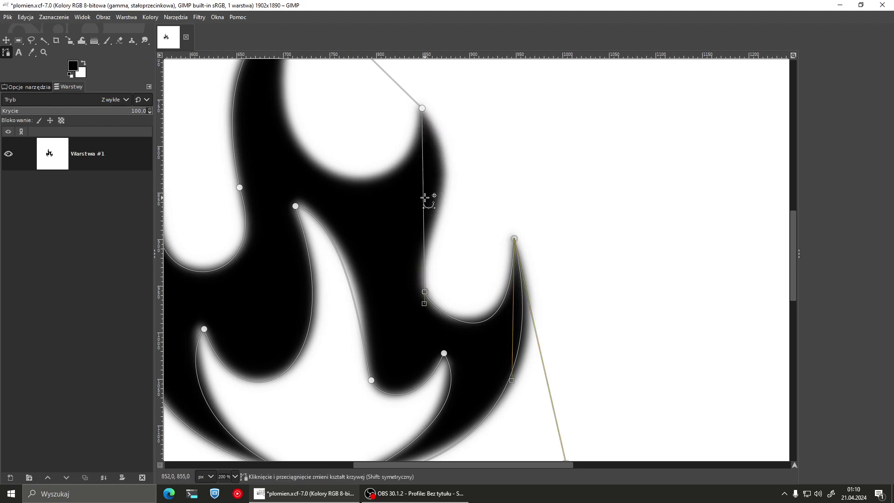
# Step: Re-curve the segment between the top tips and refine the upper right curve along the flame
pyautogui.moveTo(426, 201); pyautogui.dragTo(434, 109)
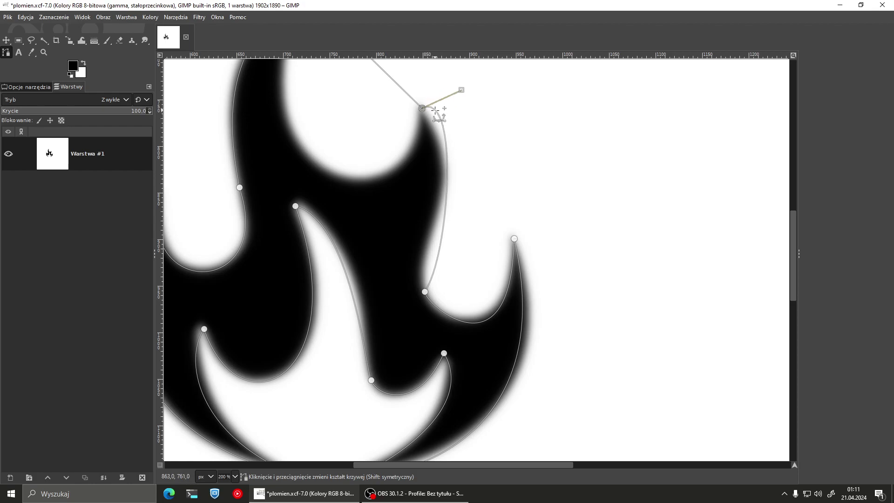
pyautogui.moveTo(431, 103); pyautogui.dragTo(469, 191)
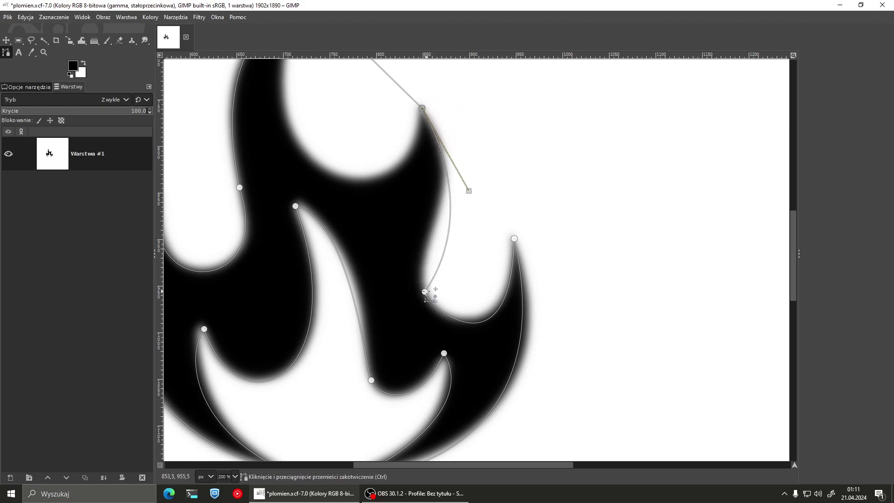
pyautogui.moveTo(429, 296); pyautogui.dragTo(429, 279)
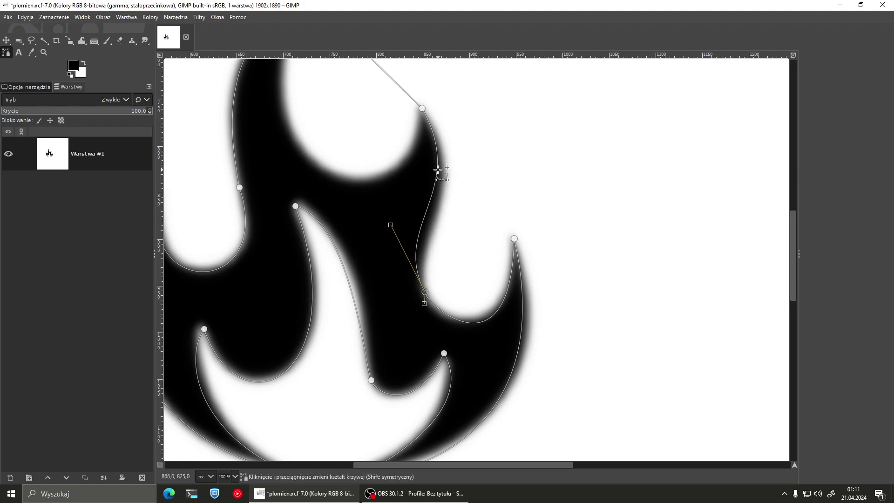
pyautogui.moveTo(442, 161)
pyautogui.mouseDown()
pyautogui.moveTo(443, 189)
pyautogui.moveTo(365, 258)
pyautogui.moveTo(407, 266)
pyautogui.mouseUp()
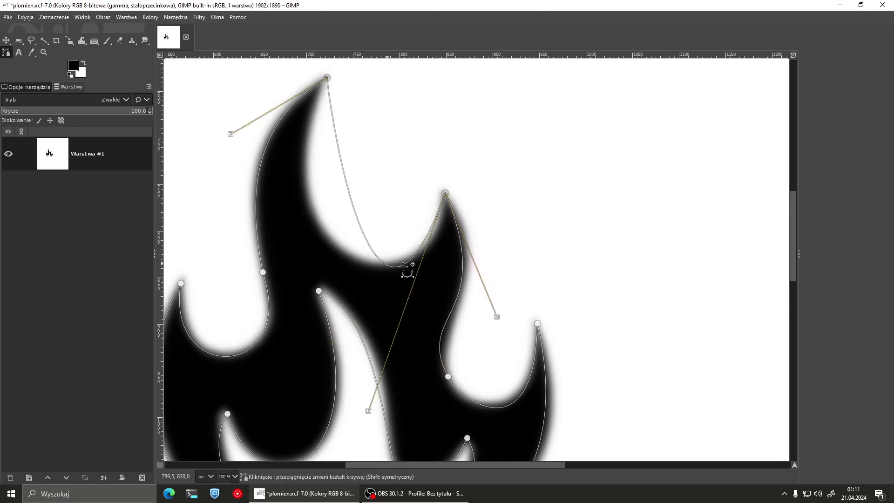
pyautogui.moveTo(340, 100)
pyautogui.mouseDown()
pyautogui.moveTo(329, 106)
pyautogui.moveTo(375, 286)
pyautogui.moveTo(379, 270)
pyautogui.moveTo(390, 269)
pyautogui.mouseUp()
pyautogui.scroll(-2, 407, 223)
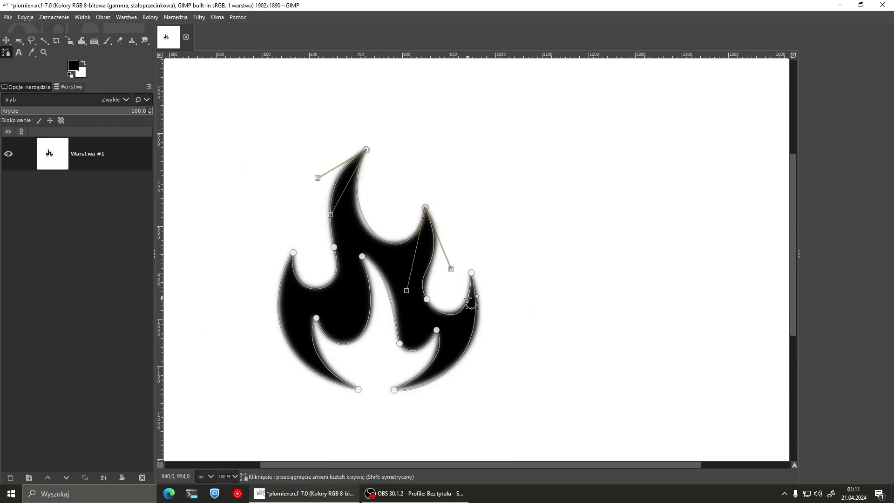
# Step: Convert the finished flame path into a selection with 'Zaznaczenie ze ścieżki'
pyautogui.hscroll(-2, 468, 298)
pyautogui.scroll(-1, 468, 299)
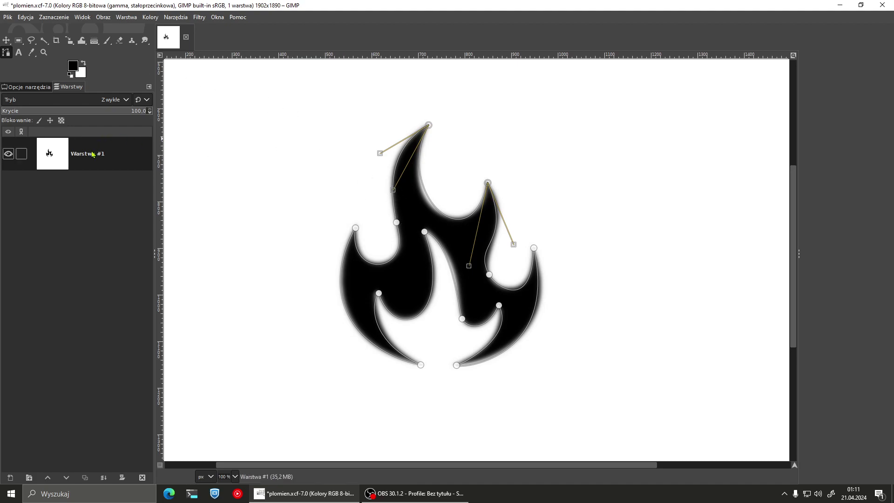
pyautogui.click(29, 87)
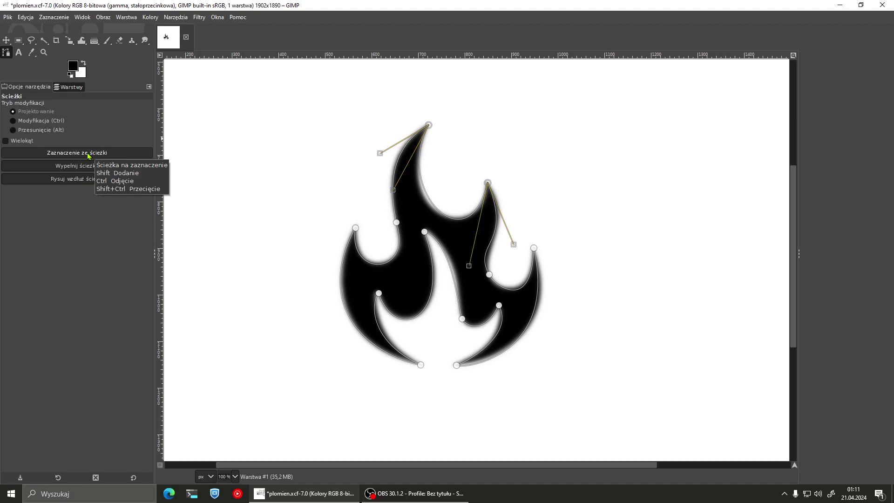
pyautogui.click(88, 155)
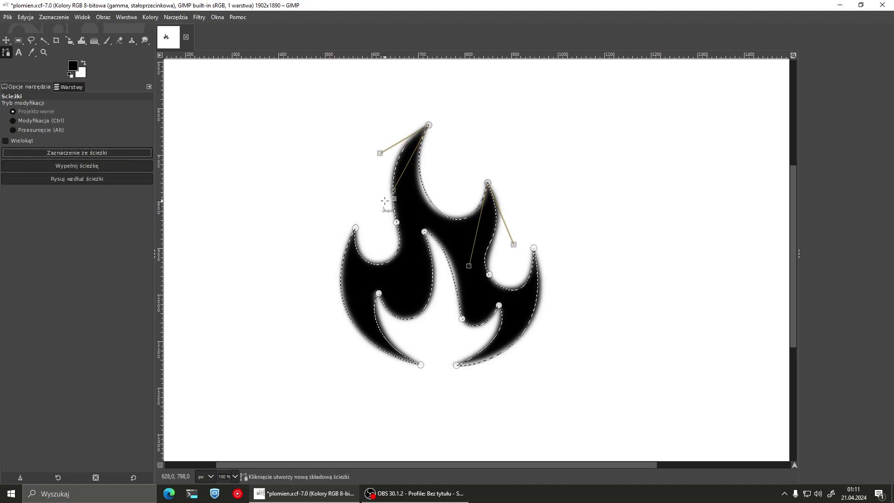
pyautogui.scroll(-3, 354, 210)
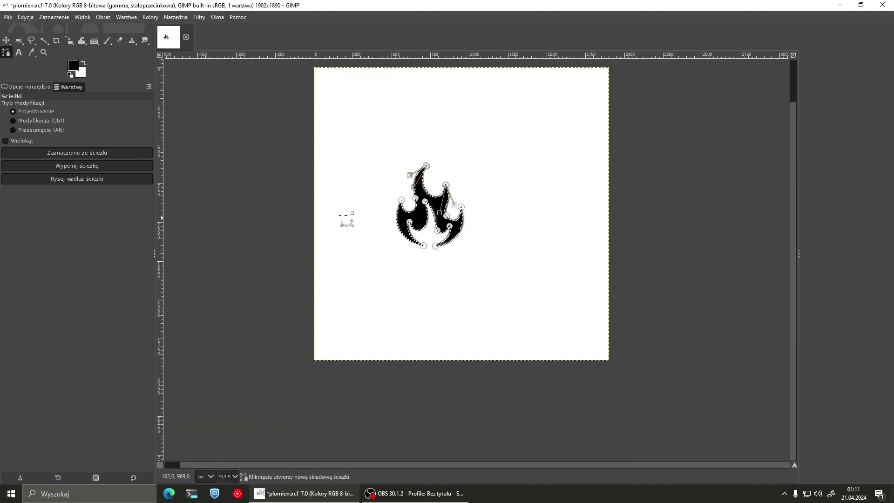
pyautogui.scroll(2, 409, 172)
pyautogui.scroll(1, 409, 172)
# Step: Add a transparent 1902×1890 layer named Warstwa above the flame layer
pyautogui.click(68, 88)
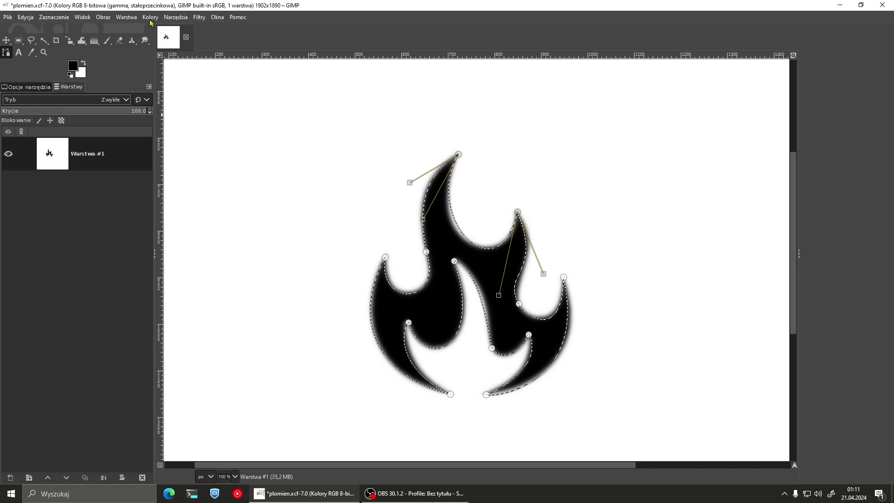
pyautogui.click(10, 478)
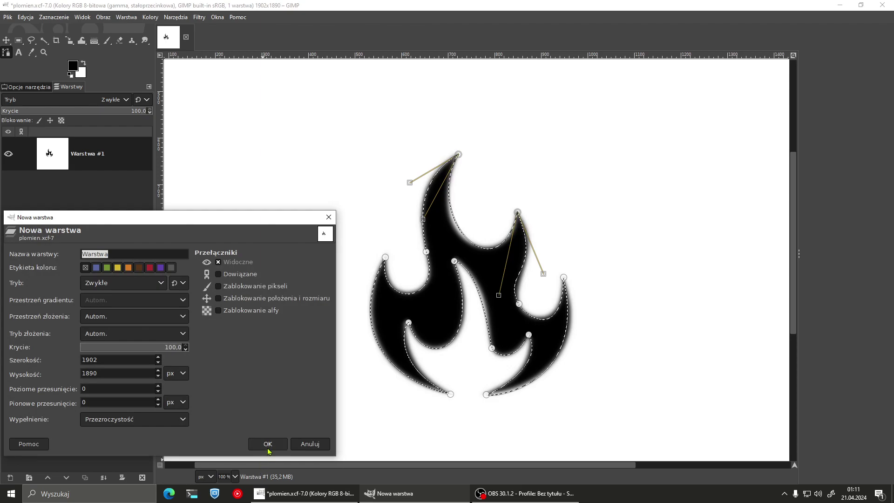
pyautogui.click(268, 445)
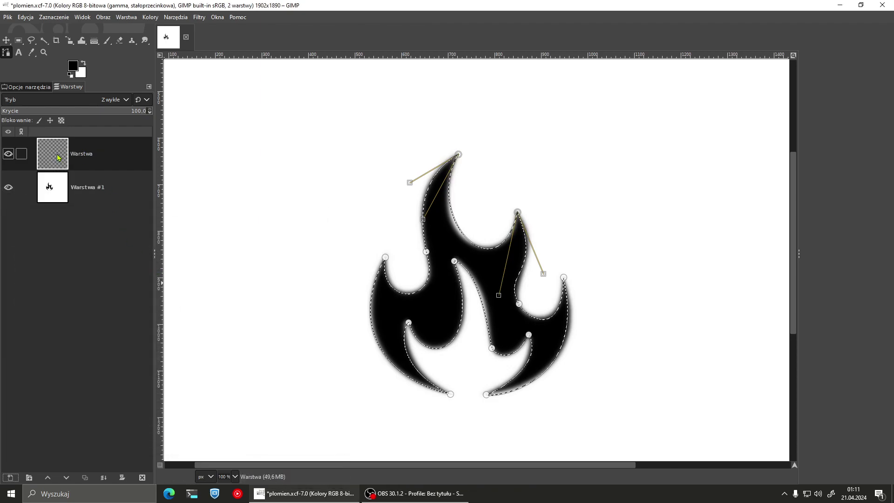
# Step: Hide the black flame layer and fill the flame selection with red ff0000 on Warstwa
pyautogui.click(8, 188)
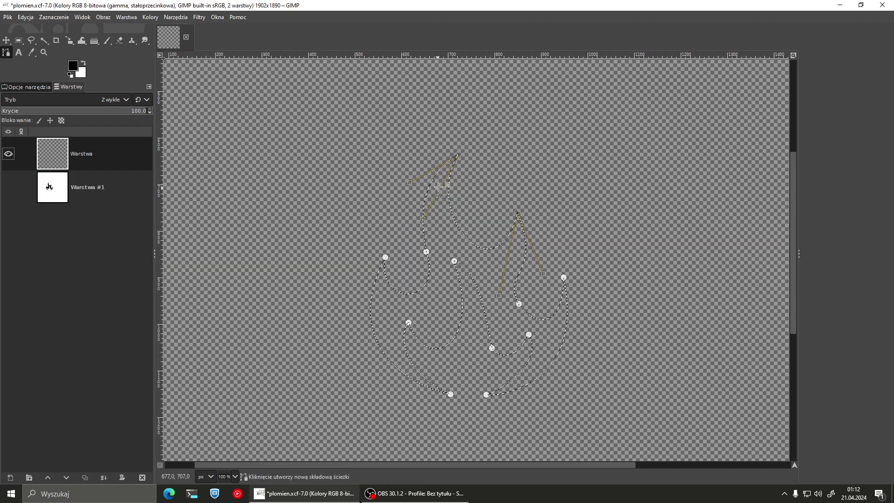
pyautogui.click(73, 69)
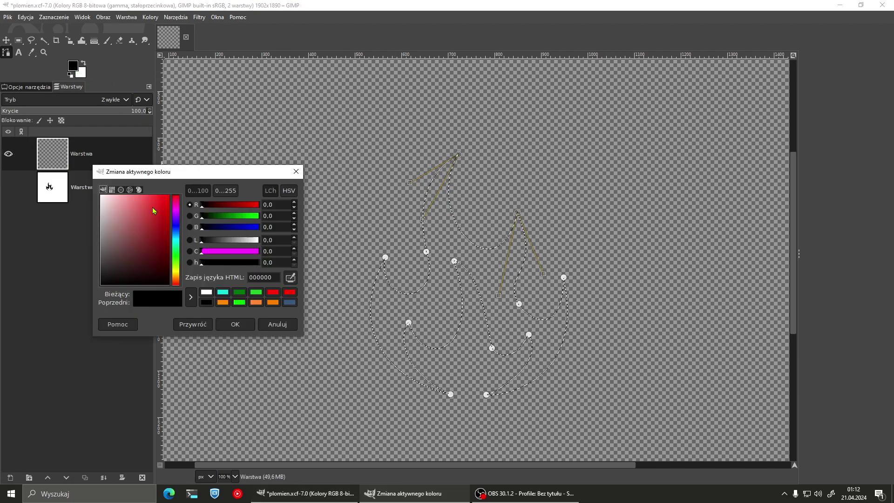
pyautogui.moveTo(154, 205); pyautogui.dragTo(179, 182)
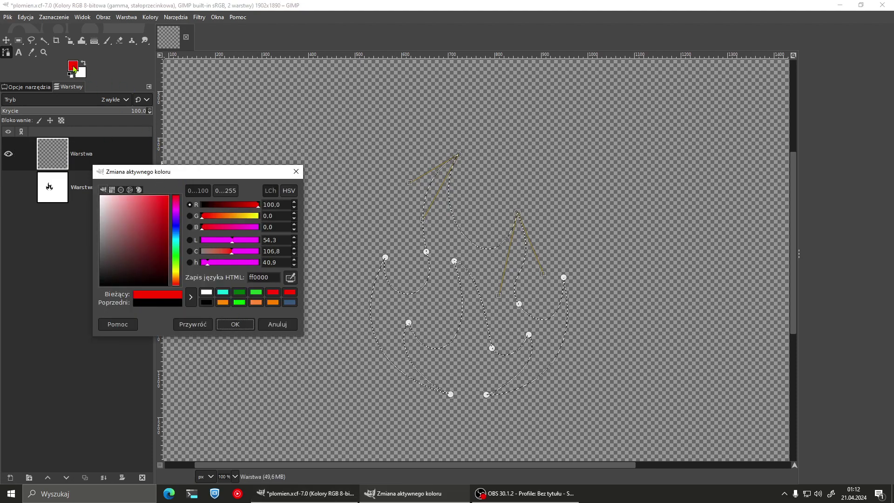
pyautogui.click(236, 324)
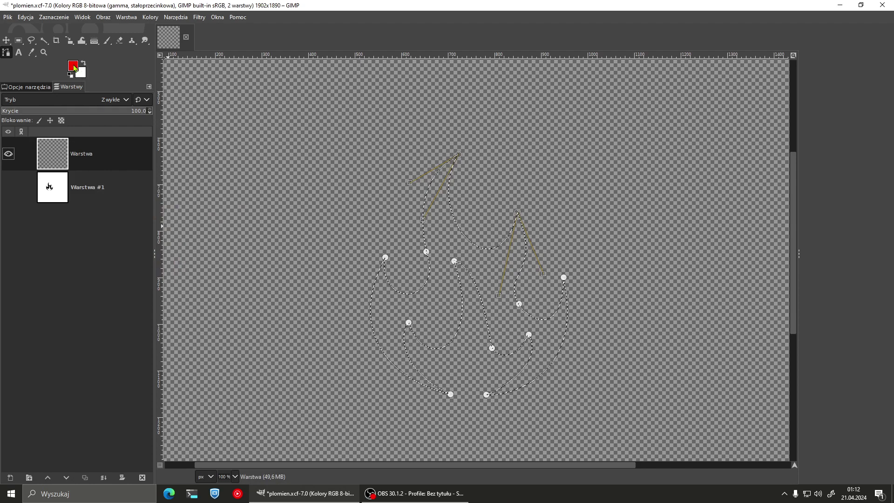
pyautogui.moveTo(73, 67); pyautogui.dragTo(446, 312)
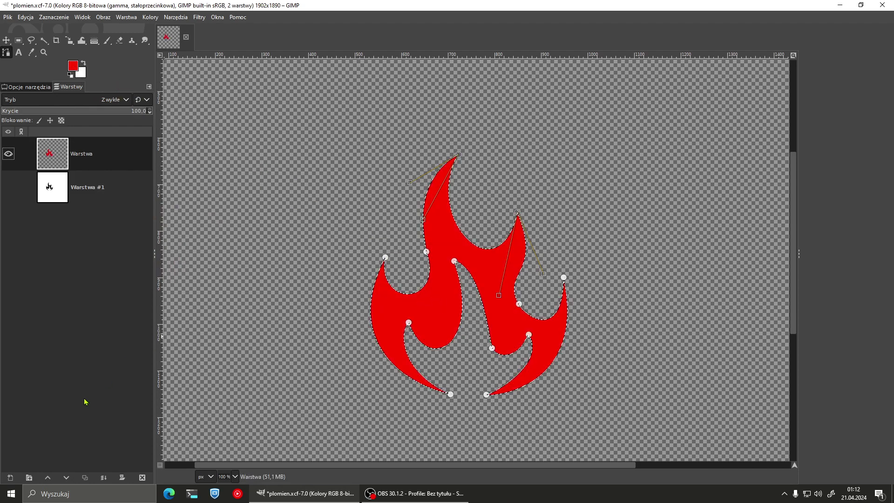
pyautogui.click(9, 478)
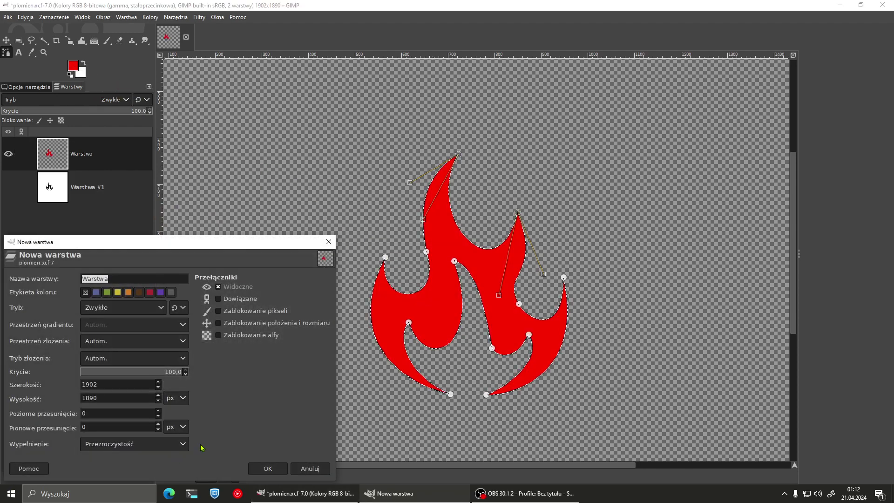
# Step: Create layer Warstwa #2 and fill the flame selection on it with blue 009dff
pyautogui.click(273, 470)
pyautogui.click(74, 69)
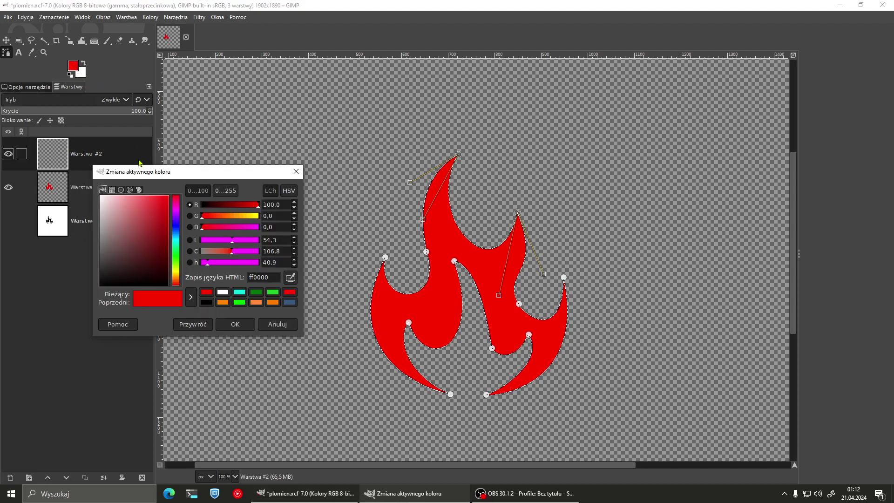
pyautogui.click(176, 231)
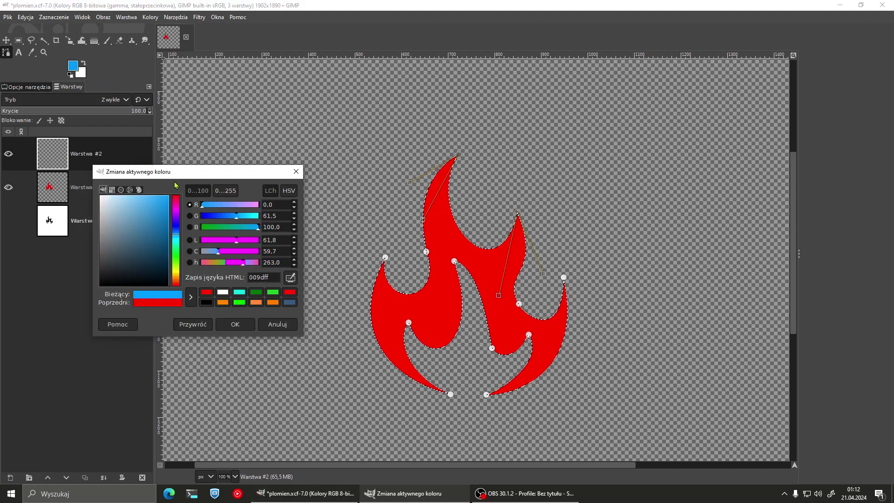
pyautogui.click(232, 325)
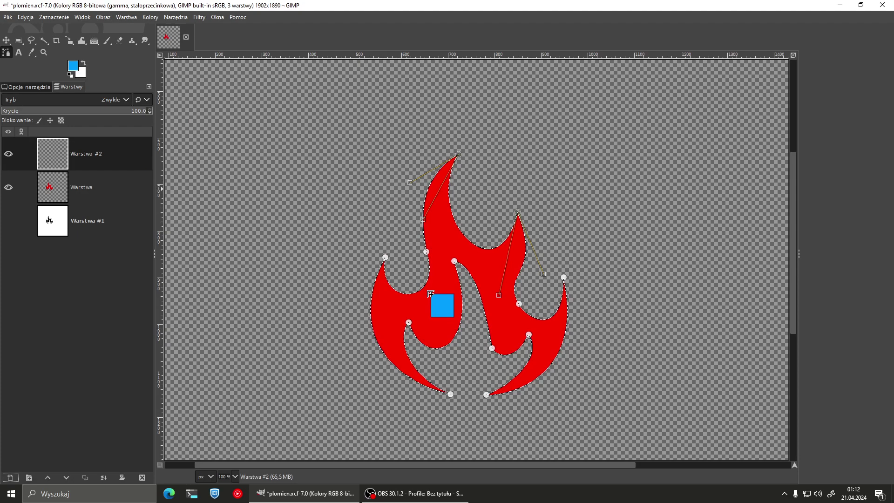
pyautogui.moveTo(74, 69); pyautogui.dragTo(440, 303)
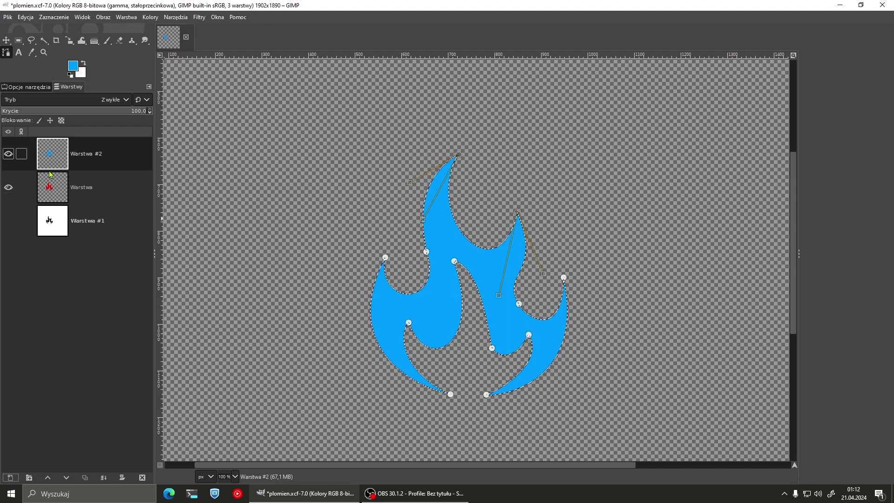
# Step: Delete the white background layer Warstwa #1 and clear the selection around the blue flame
pyautogui.click(8, 222)
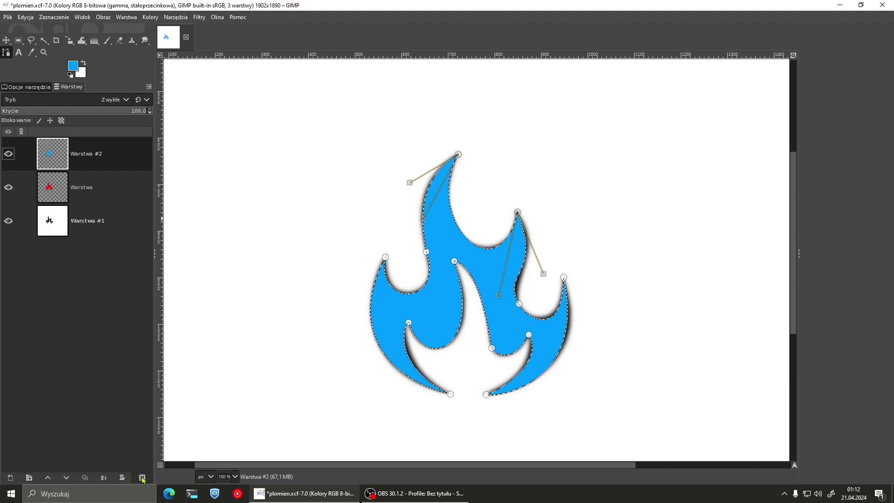
pyautogui.click(99, 222)
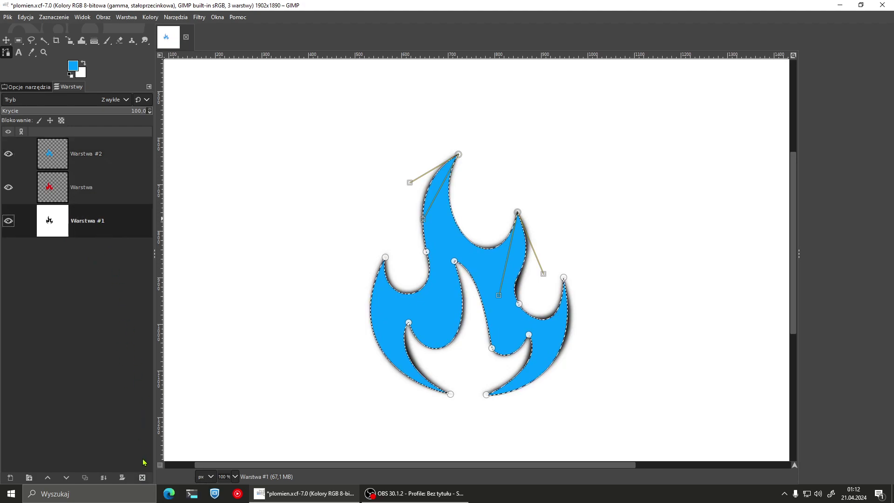
pyautogui.click(142, 477)
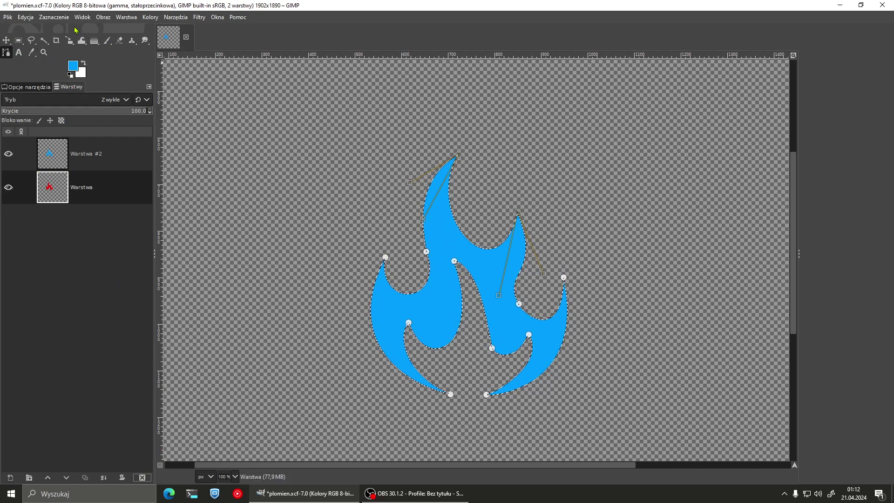
pyautogui.click(56, 18)
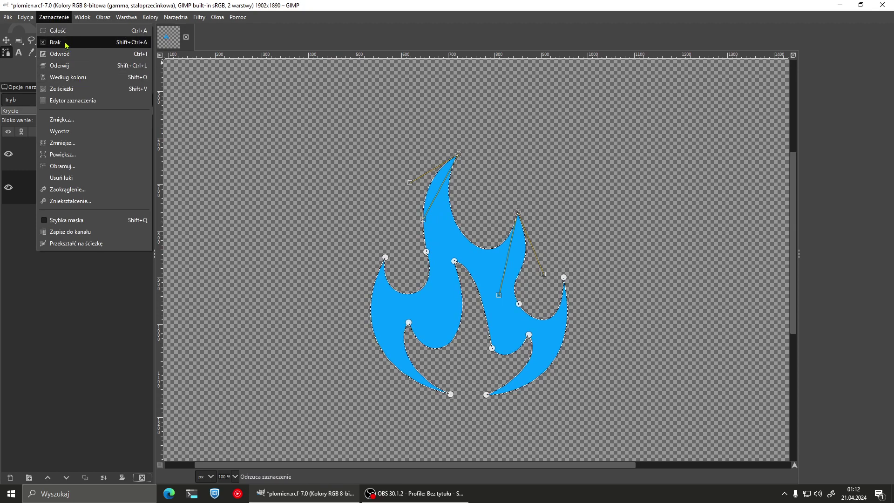
pyautogui.click(55, 40)
# Step: Move the blue flame right and the red flame left so they sit side by side
pyautogui.click(6, 41)
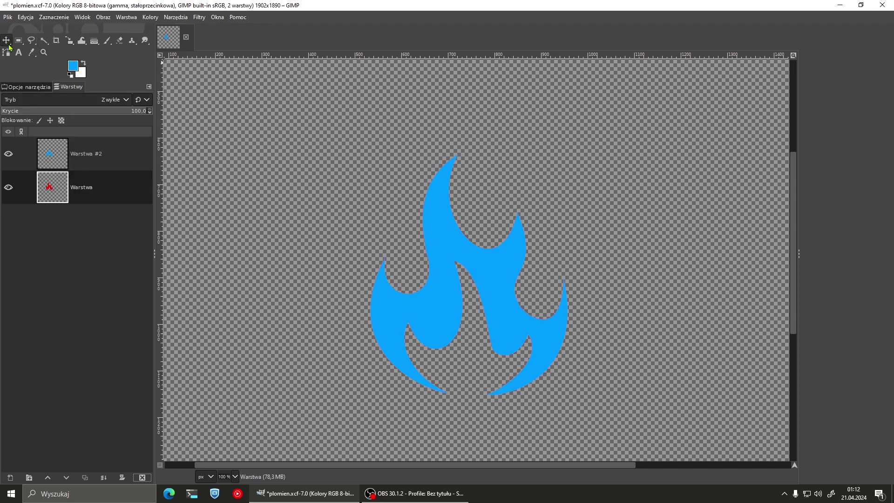
pyautogui.moveTo(452, 274); pyautogui.dragTo(685, 278)
pyautogui.moveTo(479, 267); pyautogui.dragTo(392, 259)
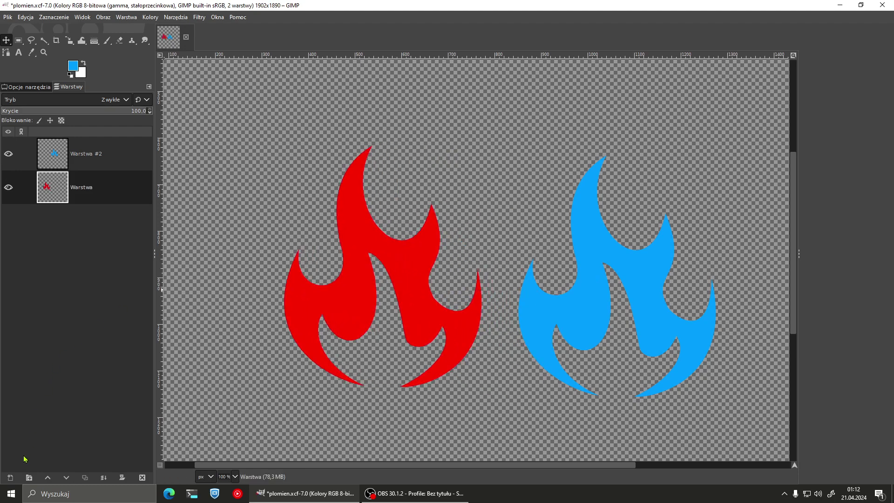
# Step: Add a new layer Warstwa #1 beneath the red flame and fill it with white
pyautogui.click(10, 477)
pyautogui.click(268, 468)
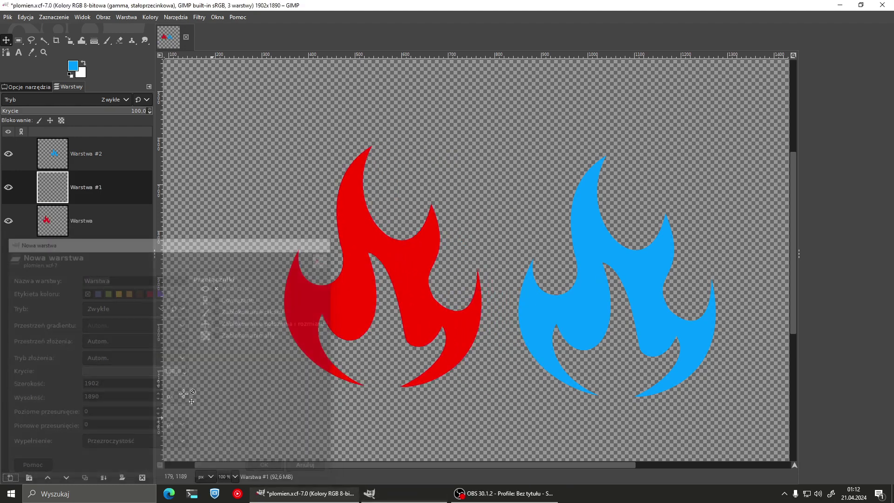
pyautogui.moveTo(111, 195); pyautogui.dragTo(111, 229)
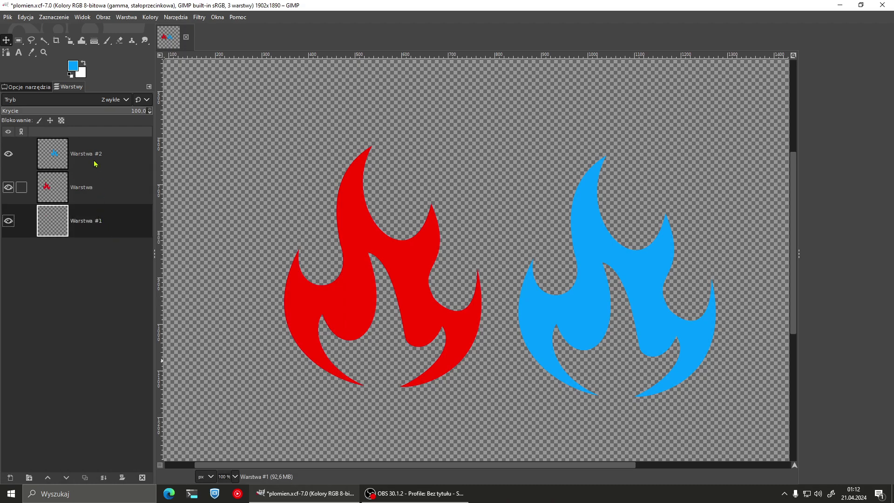
pyautogui.moveTo(86, 193); pyautogui.dragTo(70, 228)
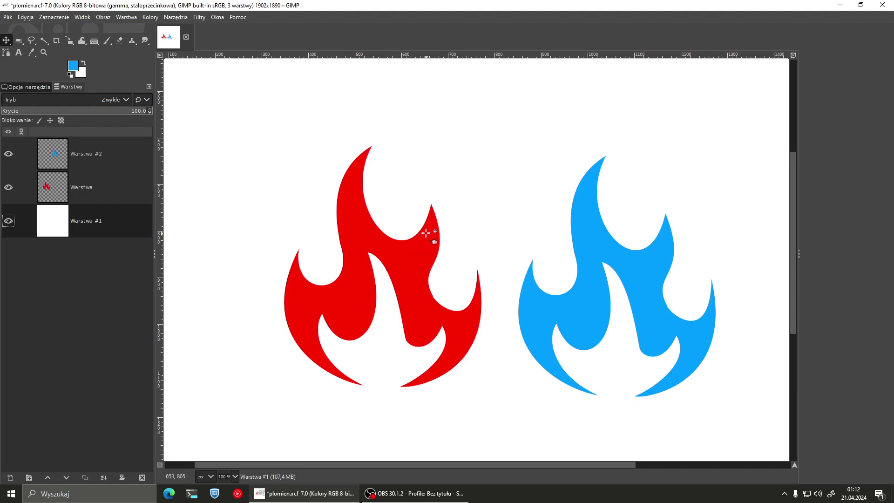
pyautogui.scroll(3, 412, 238)
pyautogui.scroll(3, 417, 237)
pyautogui.scroll(2, 421, 235)
pyautogui.scroll(2, 426, 234)
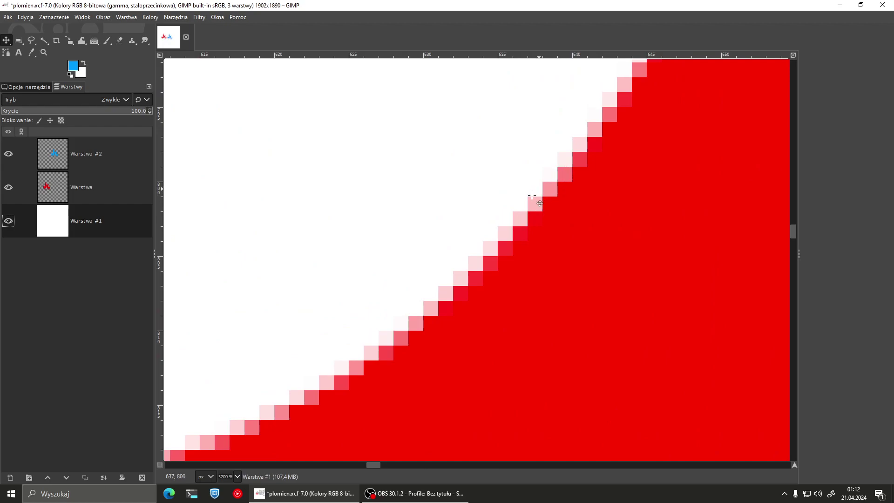
pyautogui.scroll(1, 481, 274)
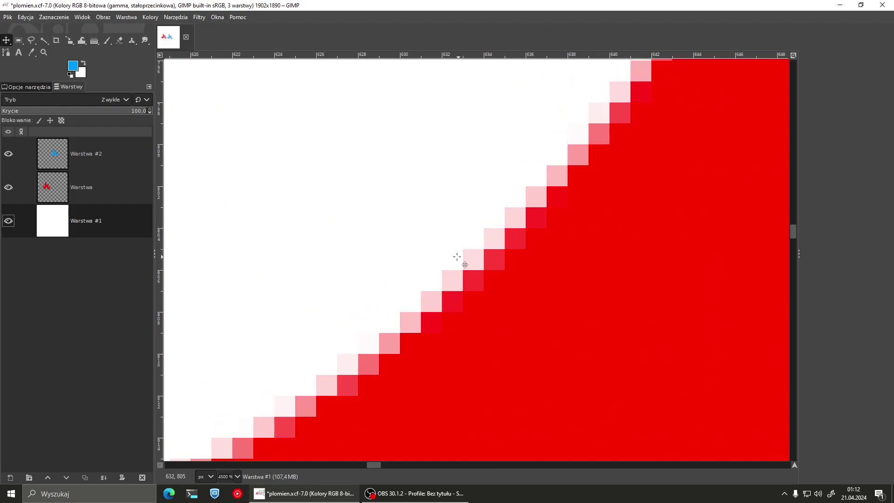
pyautogui.scroll(-3, 457, 257)
pyautogui.scroll(-2, 465, 262)
pyautogui.scroll(-1, 527, 246)
pyautogui.hscroll(5, 247, 220)
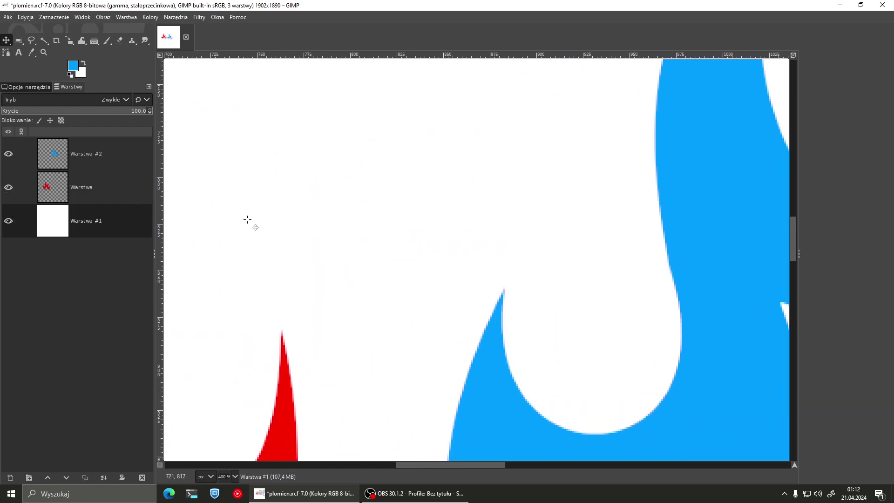
pyautogui.scroll(2, 503, 377)
pyautogui.scroll(2, 504, 381)
pyautogui.scroll(-4, 506, 382)
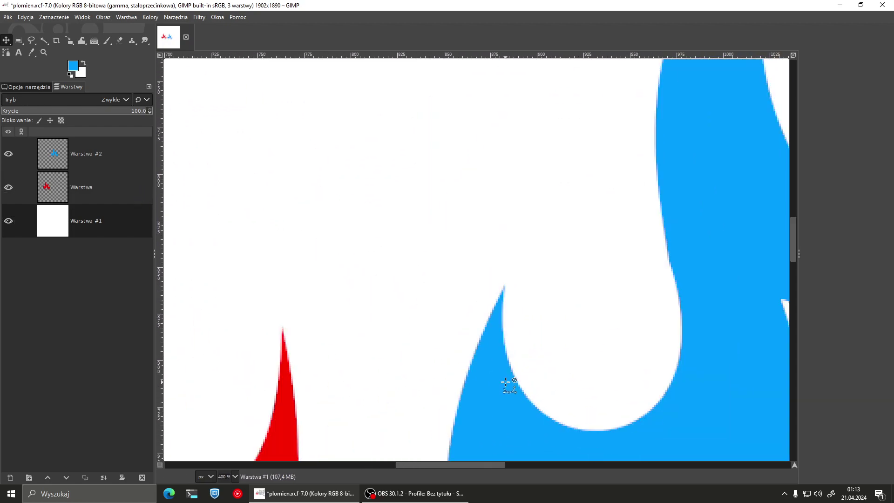
pyautogui.scroll(-4, 480, 368)
pyautogui.scroll(-3, 466, 298)
pyautogui.hscroll(2, 442, 245)
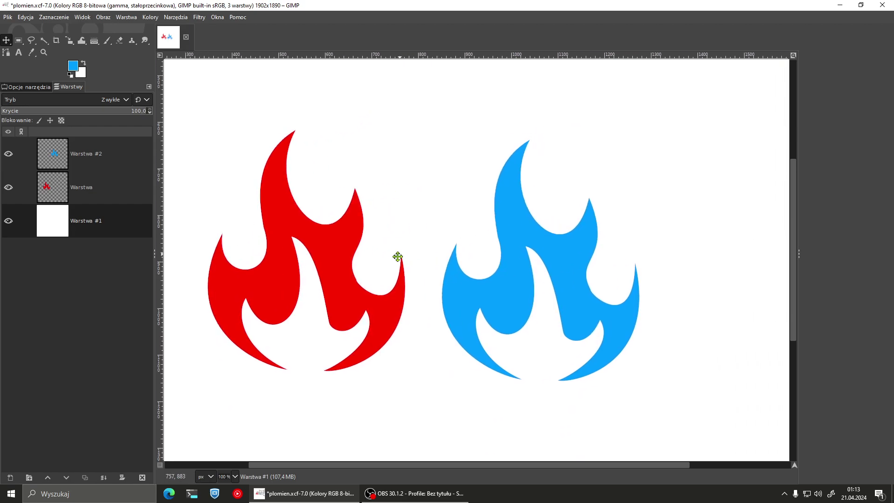
pyautogui.moveTo(402, 266); pyautogui.dragTo(468, 252)
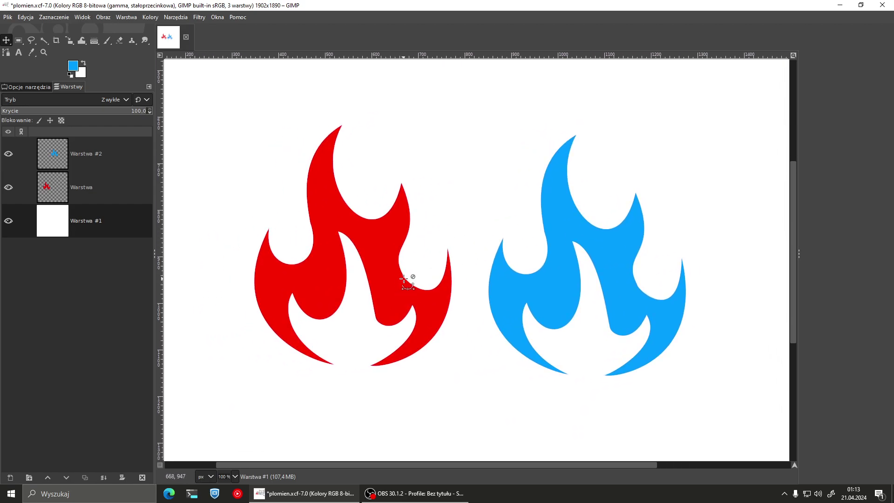
pyautogui.scroll(4, 404, 280)
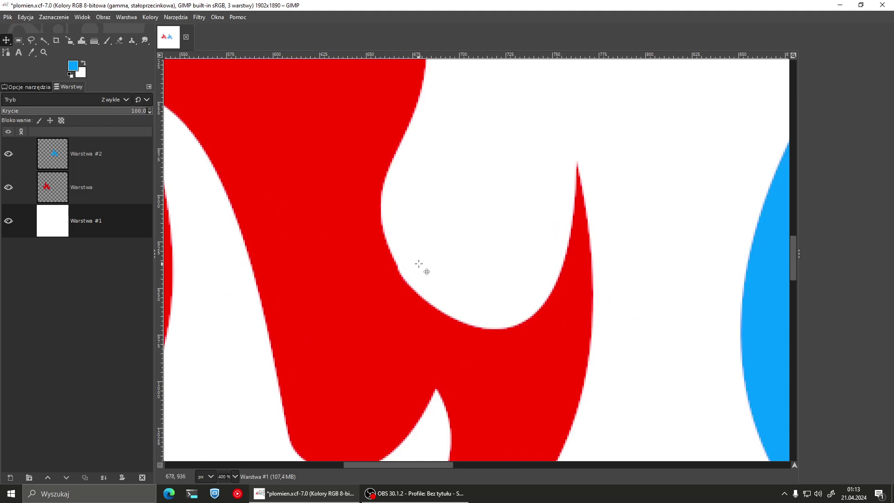
pyautogui.scroll(-4, 418, 263)
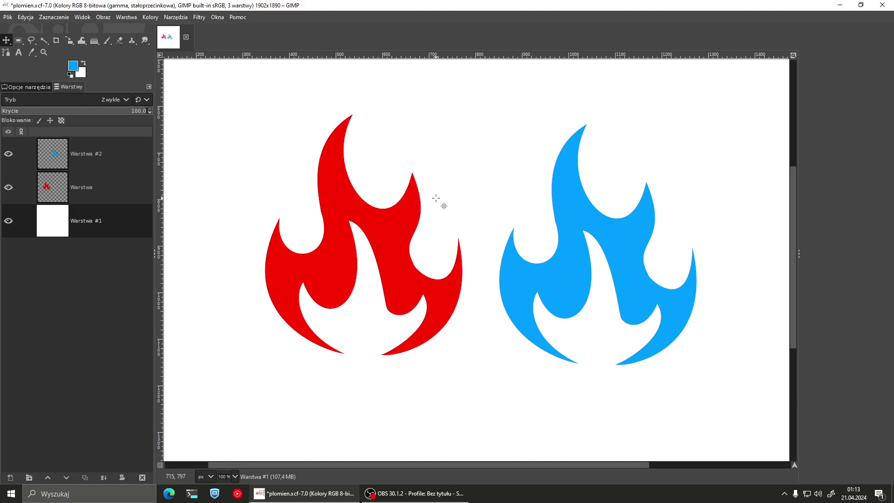
# Step: Delete the unnamed flame path and the leftover Zaznaczenie path from the Paths list
pyautogui.moveTo(436, 198); pyautogui.dragTo(460, 192)
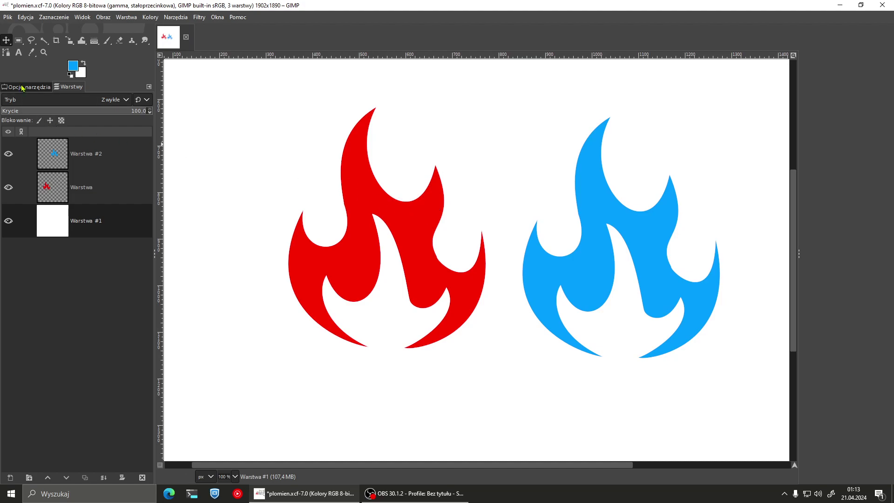
pyautogui.click(150, 87)
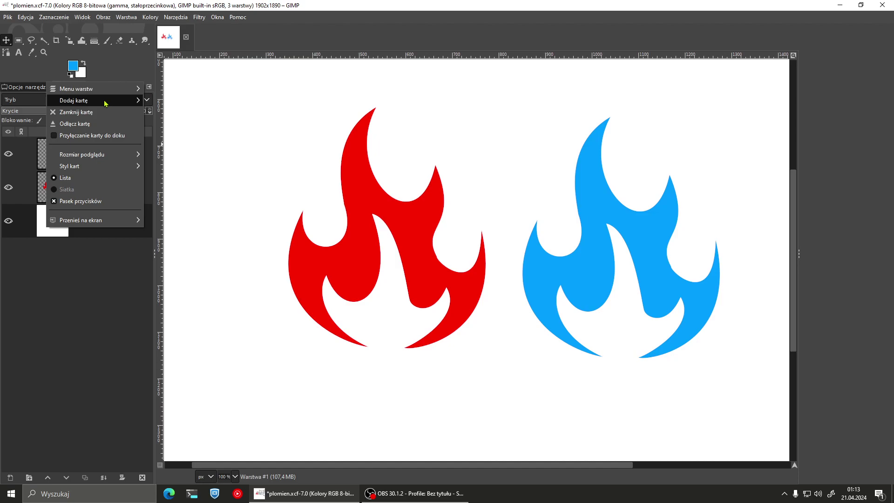
pyautogui.moveTo(91, 100)
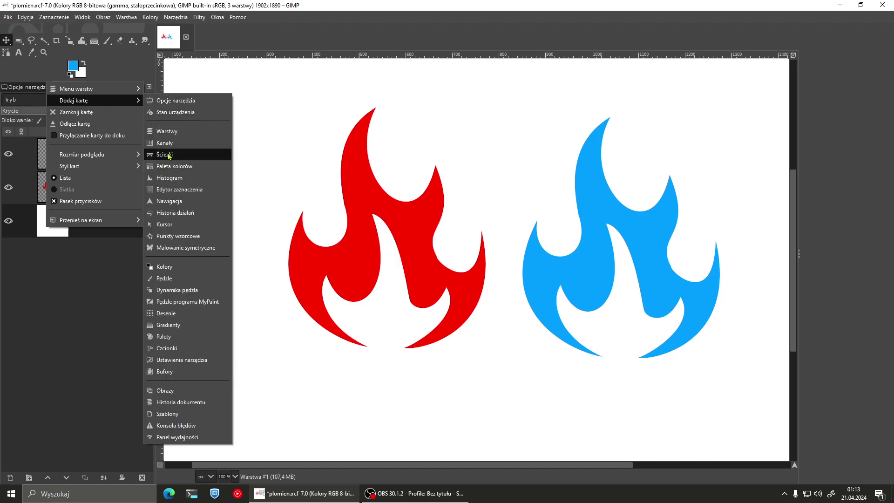
pyautogui.click(169, 154)
pyautogui.click(8, 127)
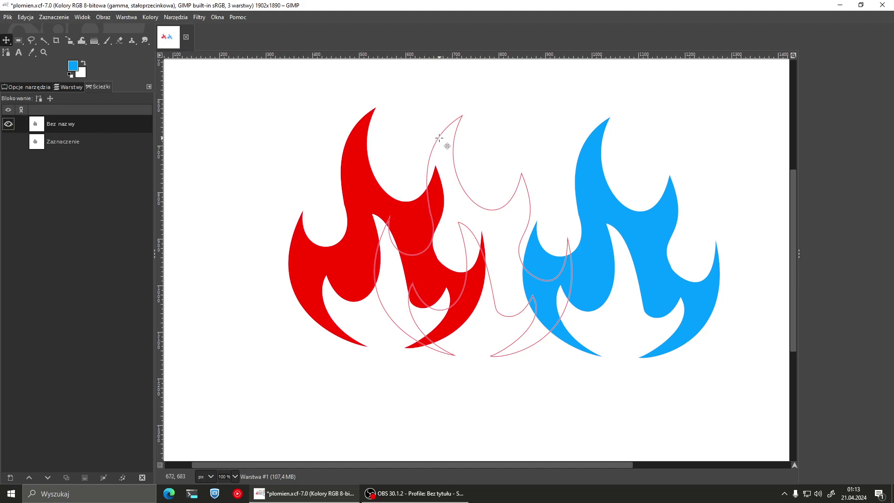
pyautogui.click(6, 53)
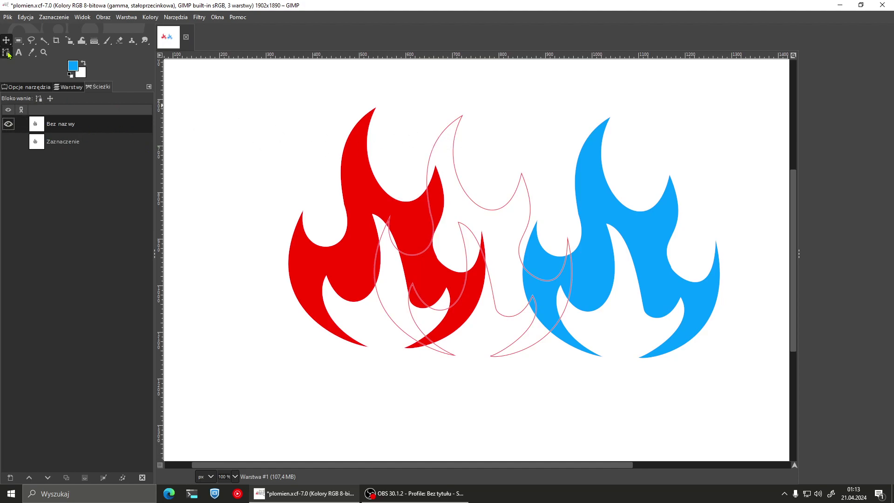
pyautogui.click(440, 135)
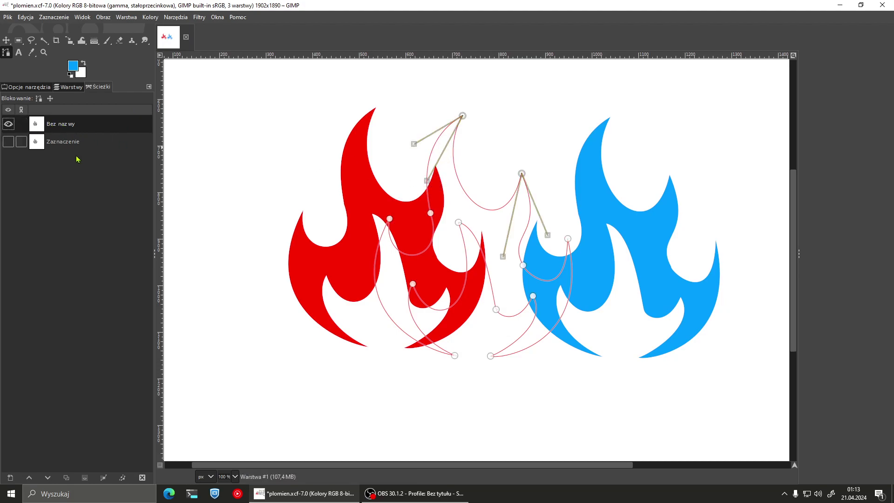
pyautogui.click(142, 478)
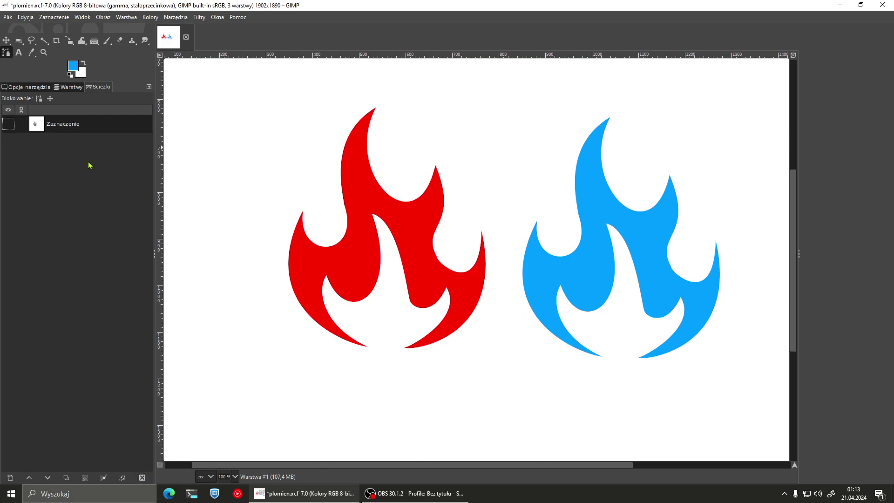
pyautogui.click(142, 477)
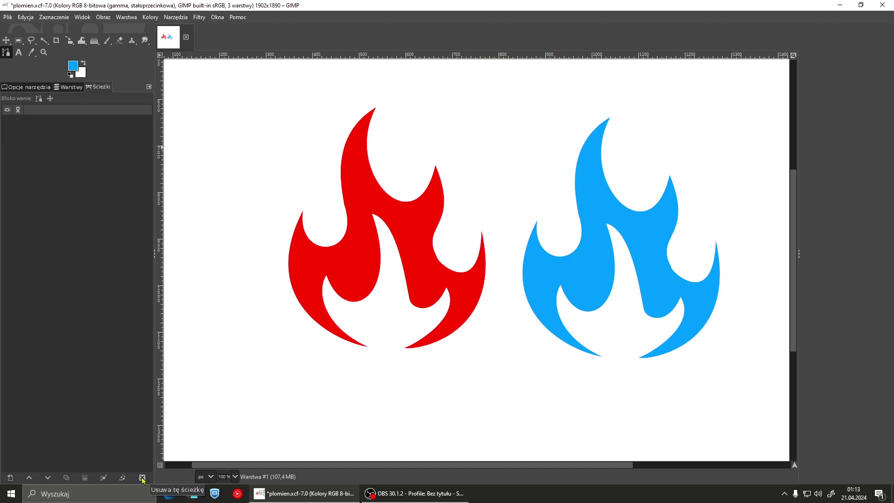
pyautogui.click(73, 88)
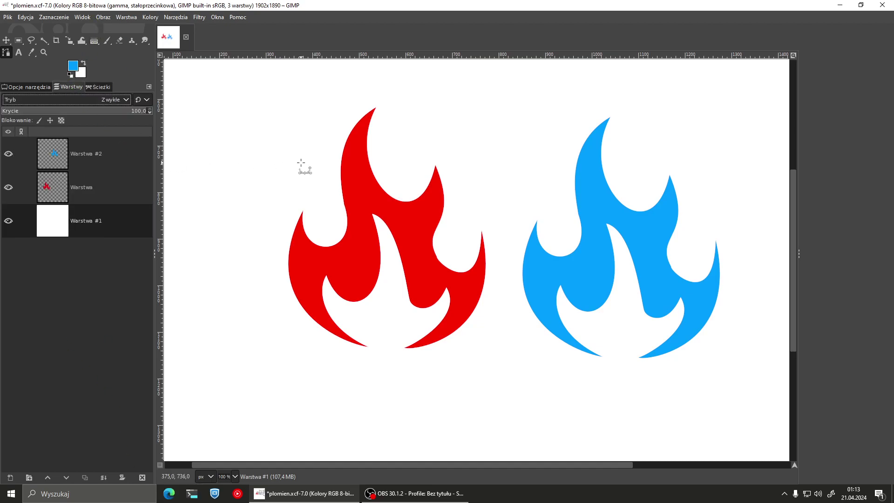
# Step: Zoom out and place the path's first corners left of and top-right of the image
pyautogui.scroll(-1, 301, 163)
pyautogui.scroll(-1, 301, 163)
pyautogui.scroll(-1, 309, 233)
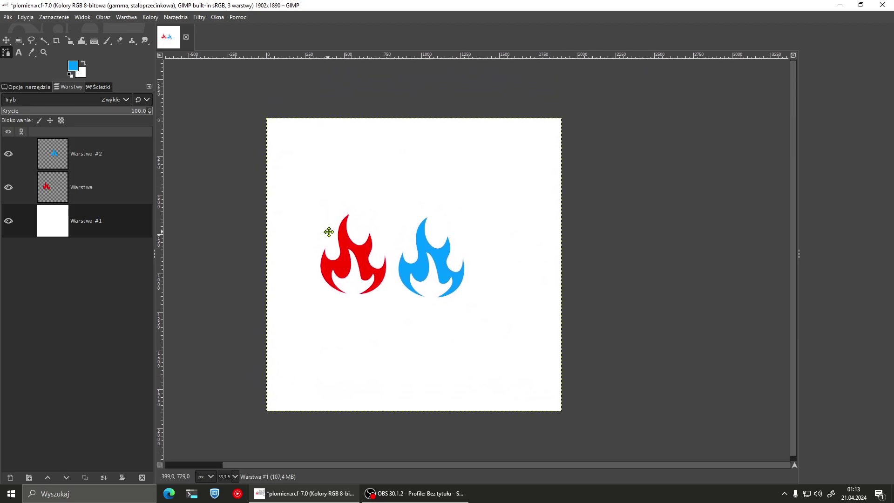
pyautogui.moveTo(329, 232); pyautogui.dragTo(336, 231)
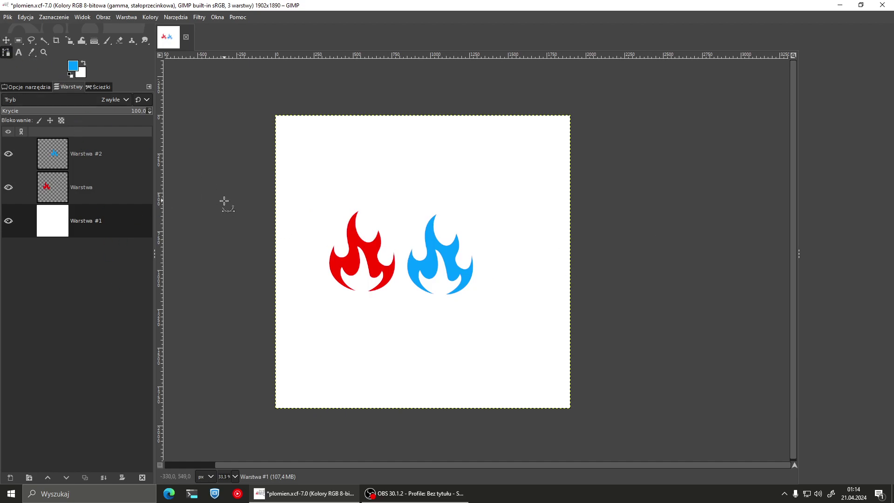
pyautogui.scroll(-1, 250, 208)
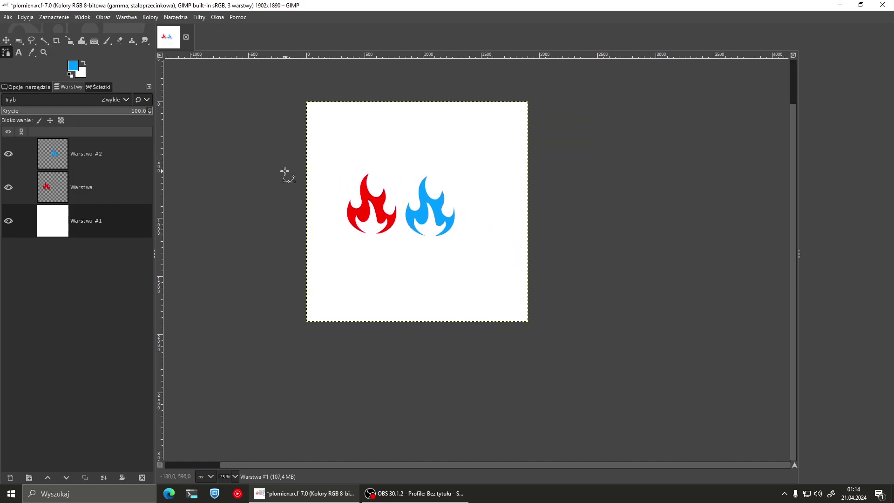
pyautogui.click(263, 174)
pyautogui.click(579, 193)
# Step: Add bottom-right and bottom-left corners below the image and close the path at the first corner
pyautogui.click(590, 380)
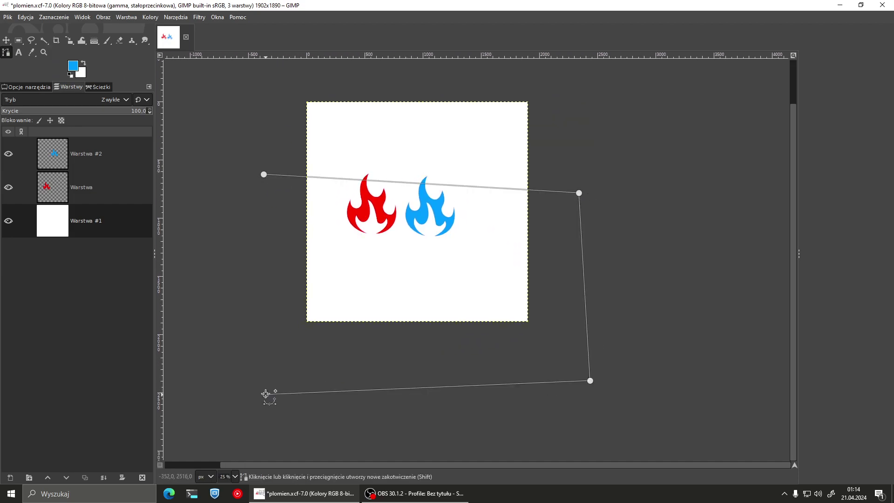
pyautogui.click(265, 394)
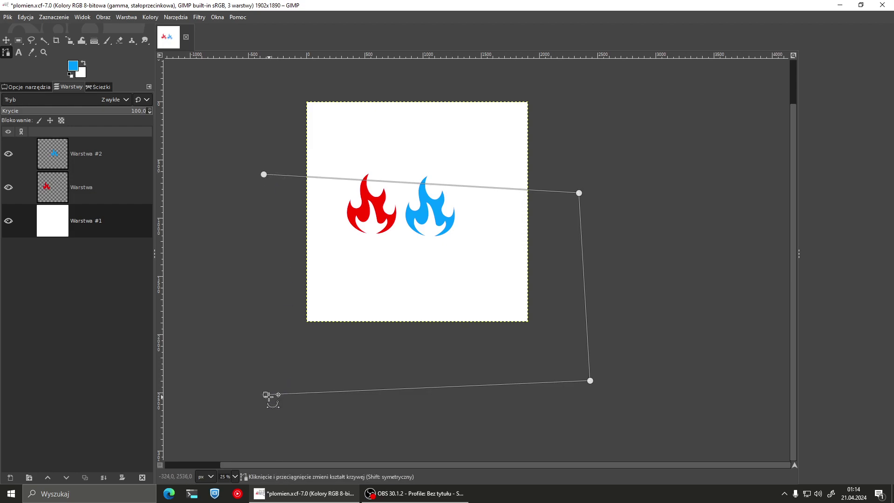
pyautogui.click(264, 174)
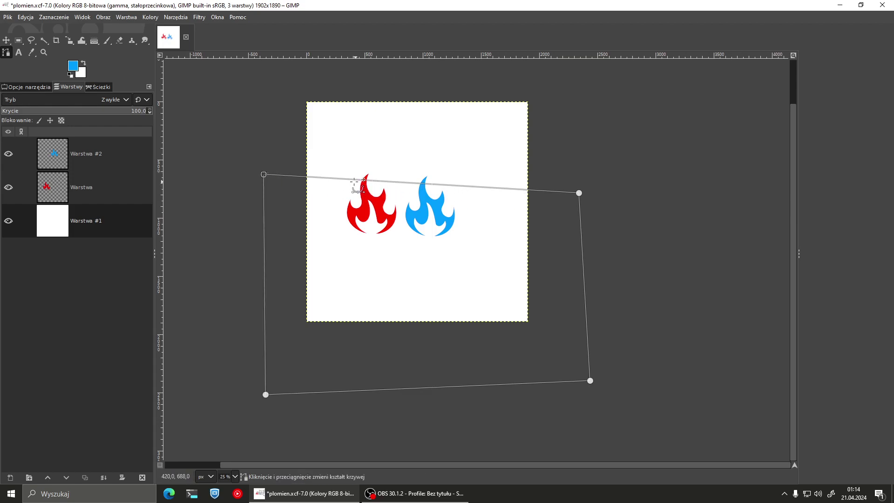
# Step: Bend the path's top edge and its handles into a gentle wavy curve
pyautogui.moveTo(357, 181)
pyautogui.mouseDown()
pyautogui.moveTo(533, 225)
pyautogui.moveTo(519, 243)
pyautogui.mouseUp()
pyautogui.moveTo(305, 149); pyautogui.dragTo(345, 139)
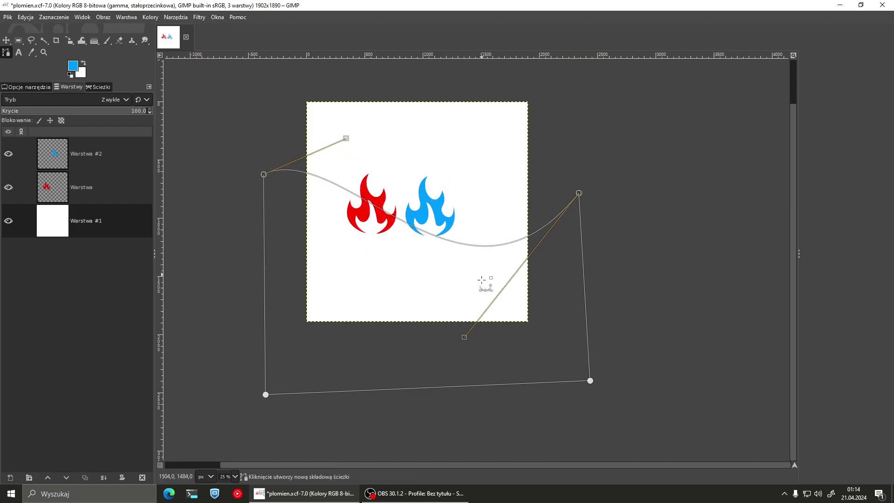
pyautogui.moveTo(465, 336); pyautogui.dragTo(470, 316)
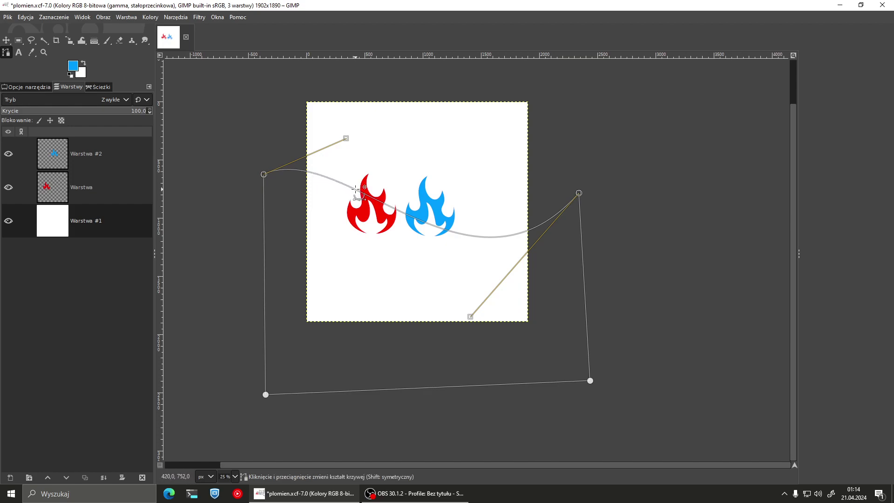
# Step: Add a transparent layer Warstwa #3 and set the foreground colour to bright green 34ff0f
pyautogui.click(11, 477)
pyautogui.click(266, 467)
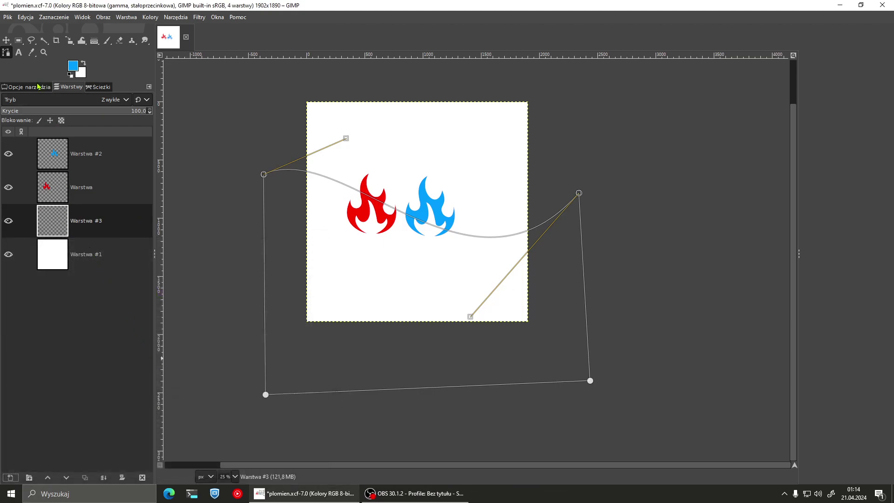
pyautogui.click(77, 66)
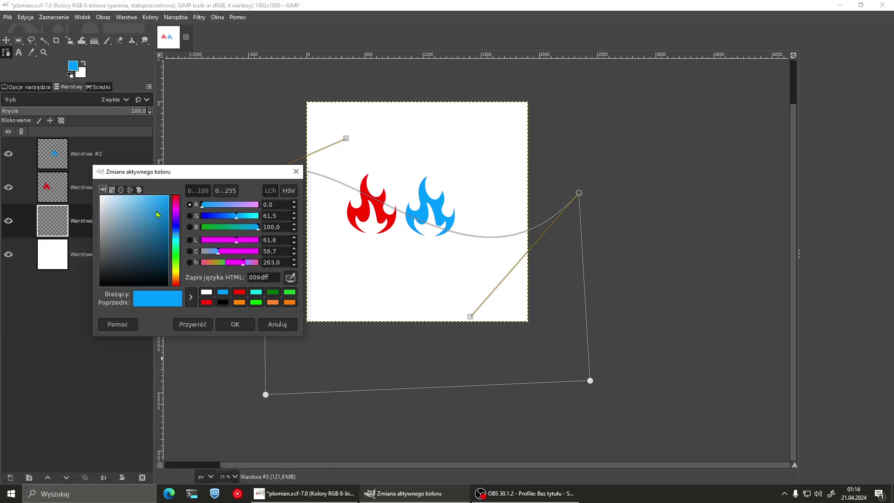
pyautogui.click(174, 255)
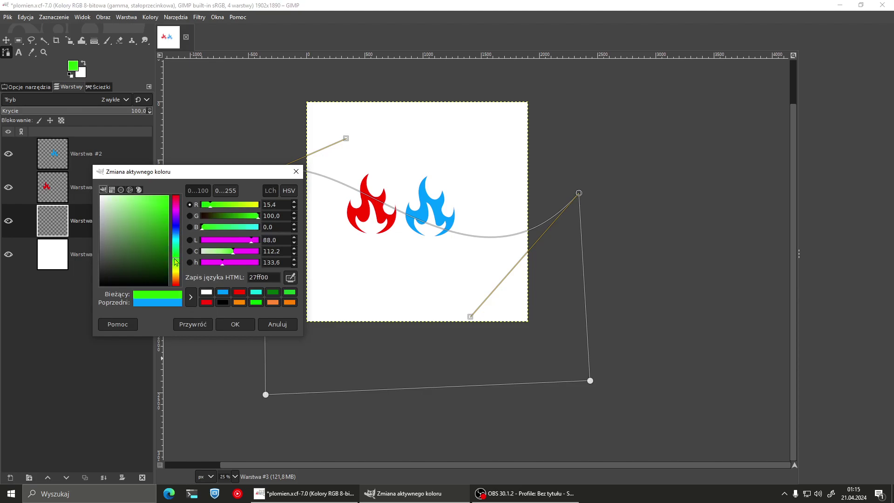
pyautogui.click(235, 324)
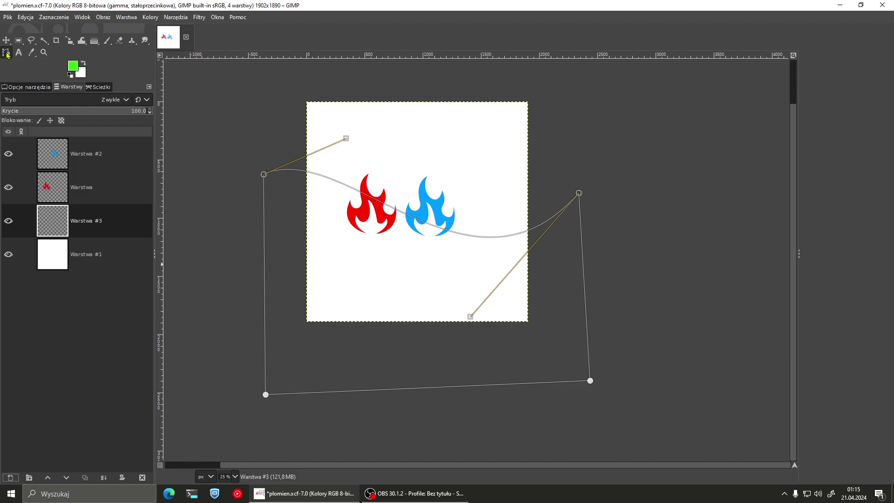
pyautogui.click(26, 87)
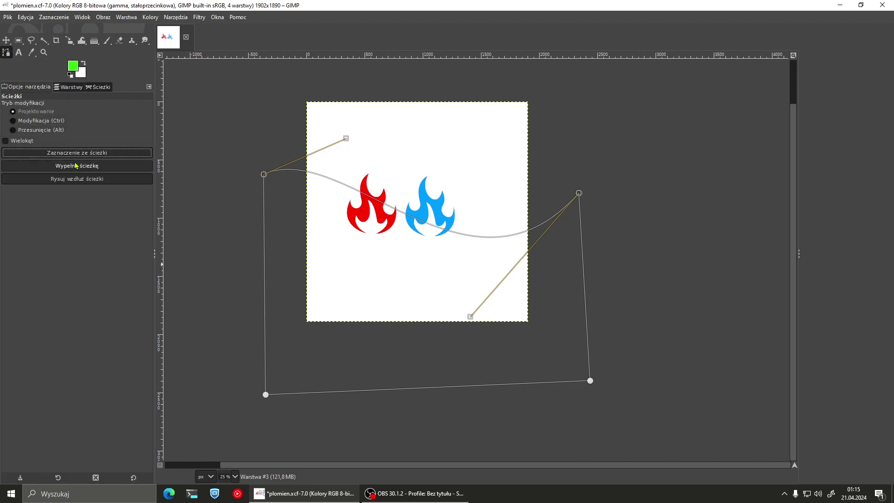
pyautogui.moveTo(77, 153)
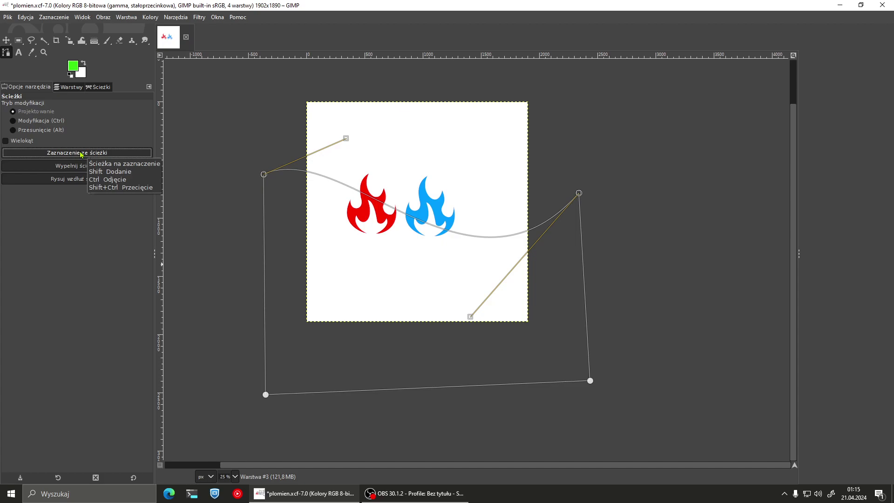
# Step: Fill the selection made from the wavy path with bright green on Warstwa #3, then deselect
pyautogui.click(81, 153)
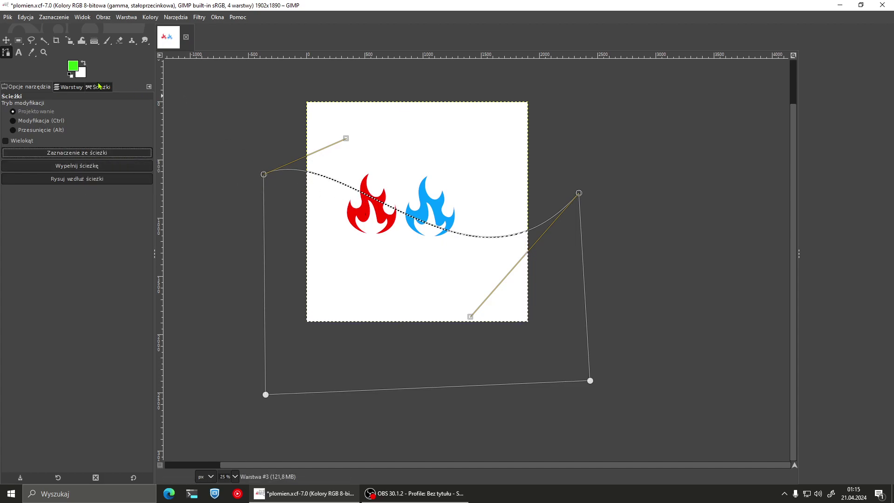
pyautogui.click(69, 87)
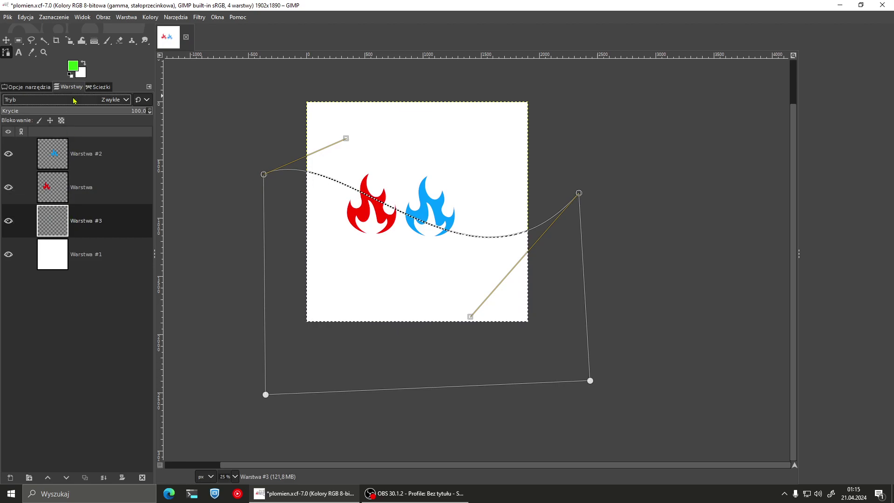
pyautogui.moveTo(73, 65); pyautogui.dragTo(339, 214)
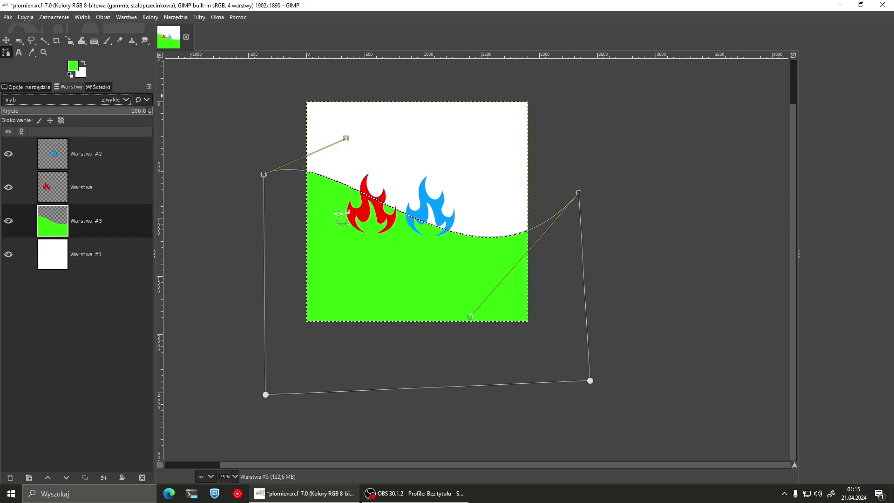
pyautogui.hotkey('ctrl', 'shift', 'a')
pyautogui.click(34, 88)
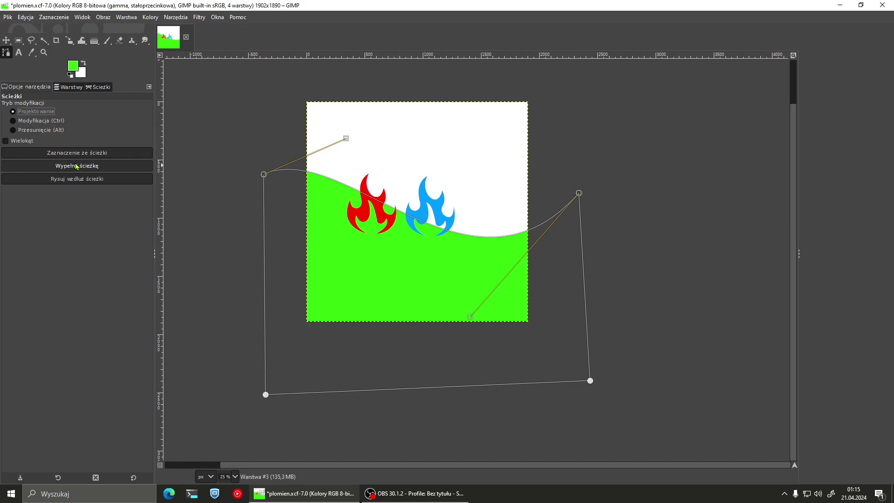
pyautogui.click(117, 179)
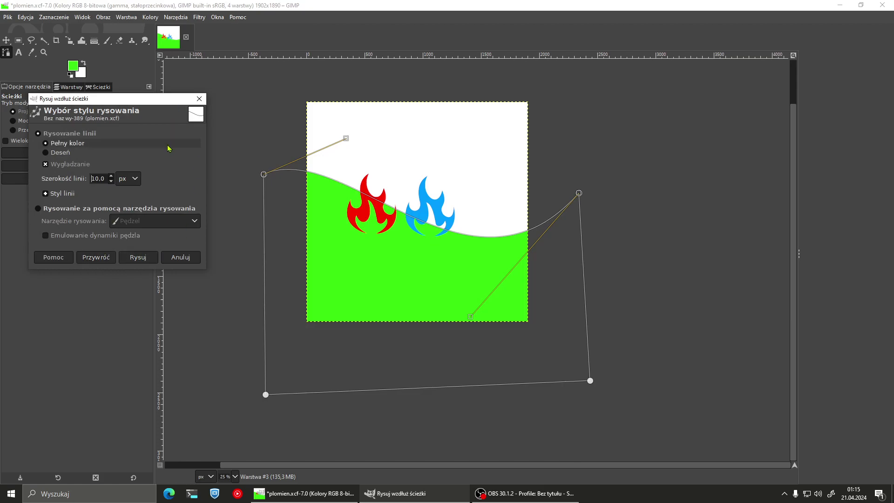
# Step: Stroke the hill's wavy edge with a darker green 1cb400 line at 100% zoom
pyautogui.click(200, 98)
pyautogui.click(72, 67)
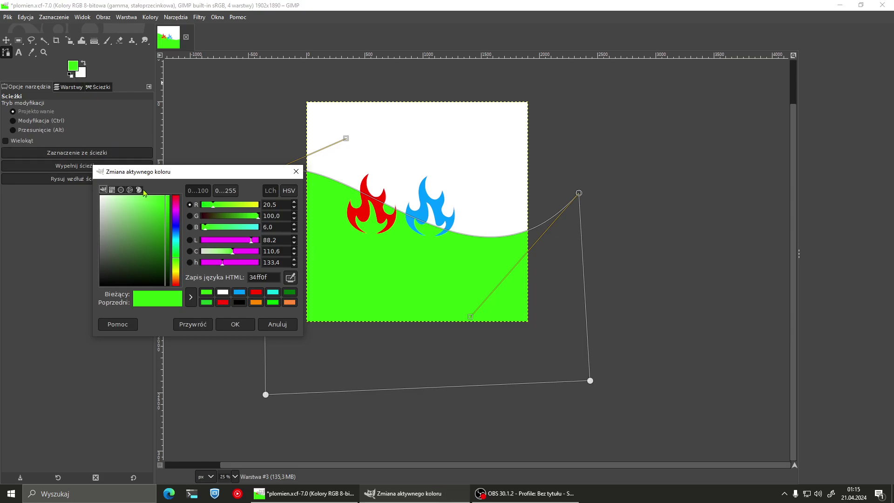
pyautogui.moveTo(167, 201); pyautogui.dragTo(171, 226)
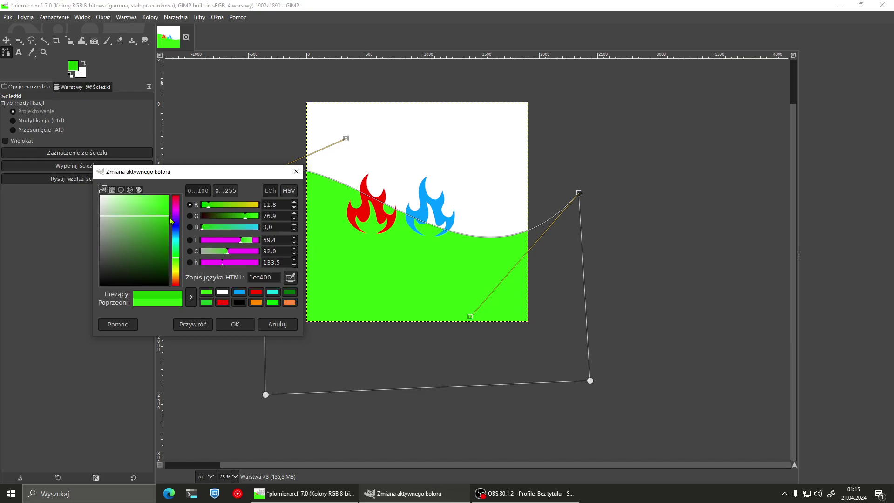
pyautogui.click(235, 325)
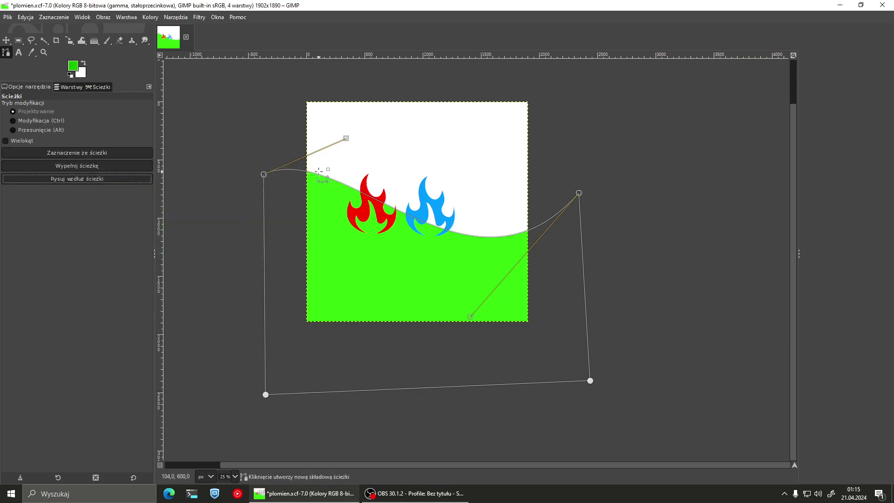
pyautogui.press('1')
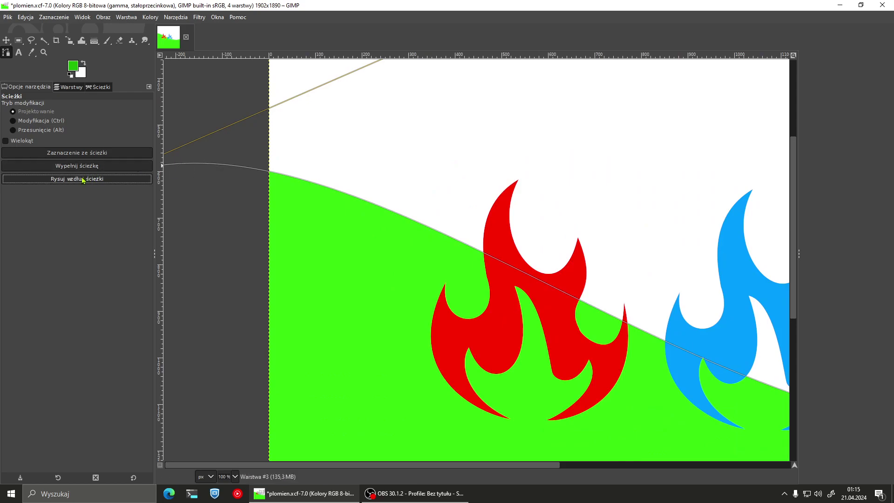
pyautogui.click(83, 180)
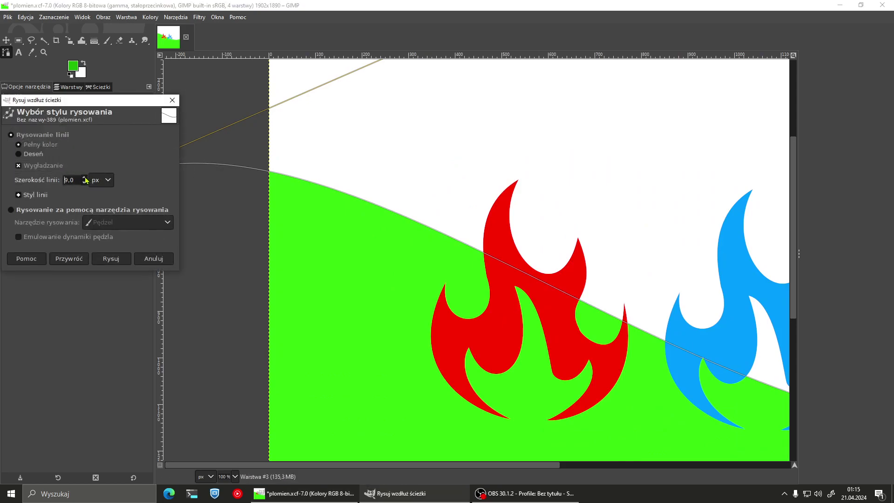
pyautogui.click(107, 261)
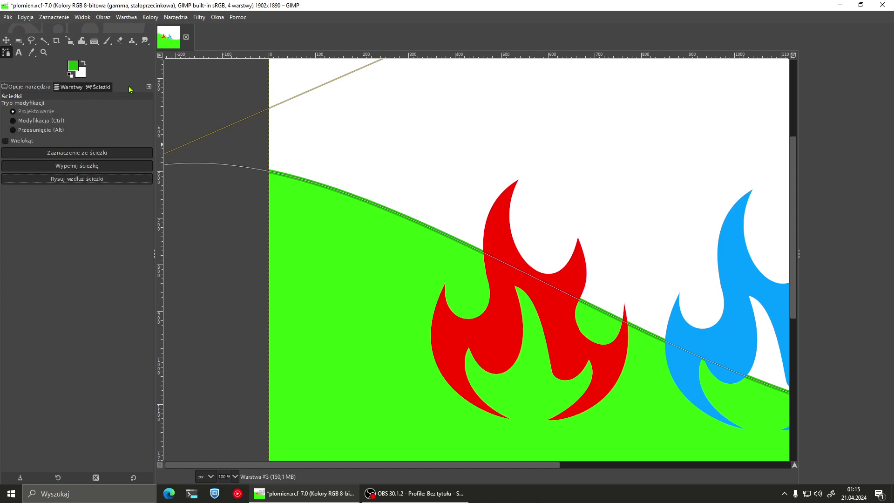
# Step: Delete the unnamed hill path from the Paths list
pyautogui.click(99, 88)
pyautogui.click(8, 124)
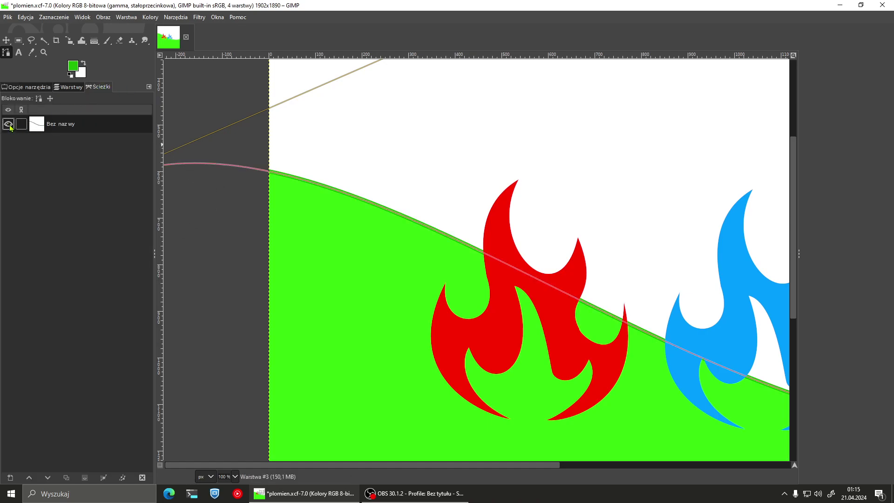
pyautogui.click(142, 477)
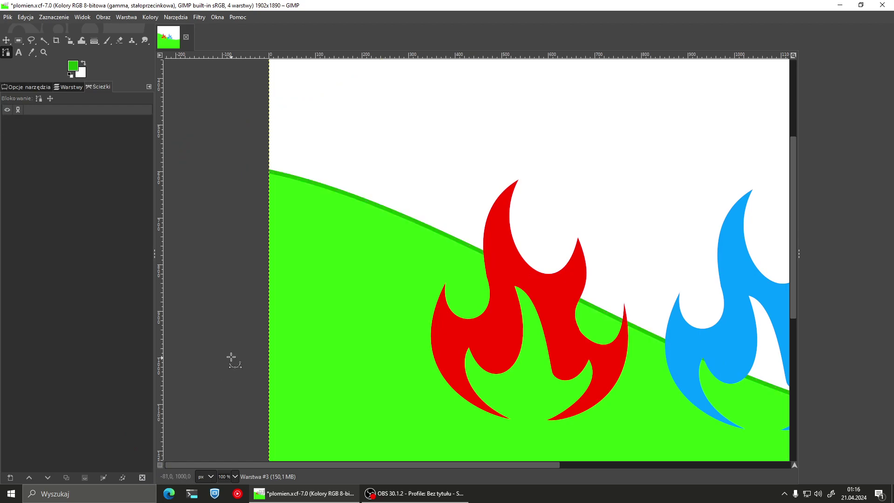
pyautogui.keyDown('ctrl'); pyautogui.scroll(2, 333, 187); pyautogui.keyUp('ctrl')
pyautogui.keyDown('ctrl'); pyautogui.scroll(4, 329, 209); pyautogui.keyUp('ctrl')
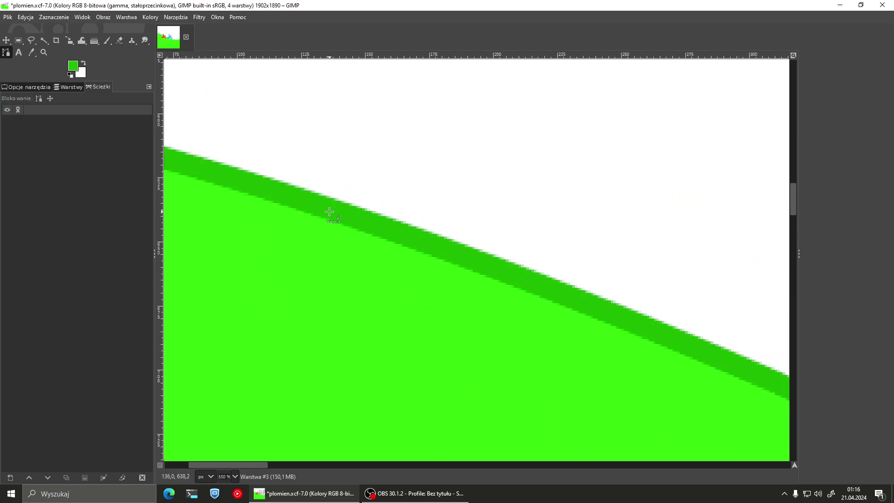
pyautogui.keyDown('ctrl'); pyautogui.scroll(2, 329, 212); pyautogui.keyUp('ctrl')
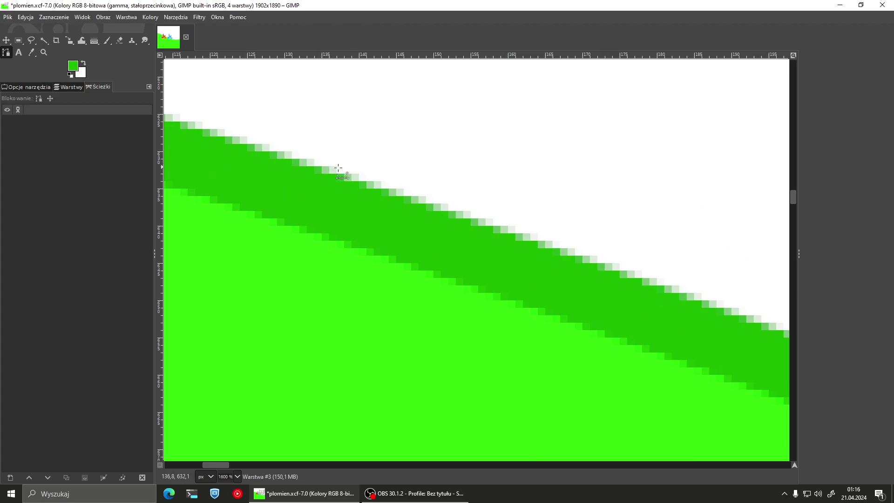
pyautogui.keyDown('ctrl'); pyautogui.scroll(-5, 414, 195); pyautogui.keyUp('ctrl')
pyautogui.keyDown('ctrl'); pyautogui.scroll(-1, 413, 194); pyautogui.keyUp('ctrl')
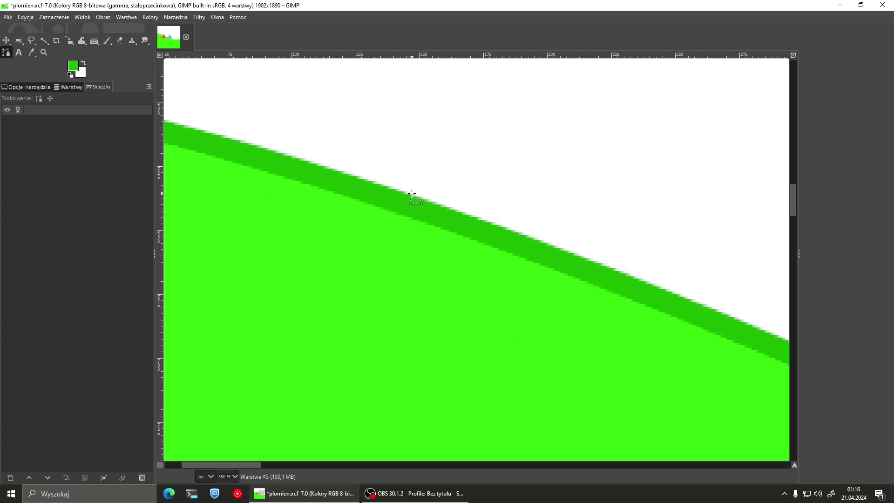
pyautogui.keyDown('ctrl'); pyautogui.scroll(-1, 412, 194); pyautogui.keyUp('ctrl')
pyautogui.keyDown('ctrl'); pyautogui.scroll(-1, 412, 194); pyautogui.keyUp('ctrl')
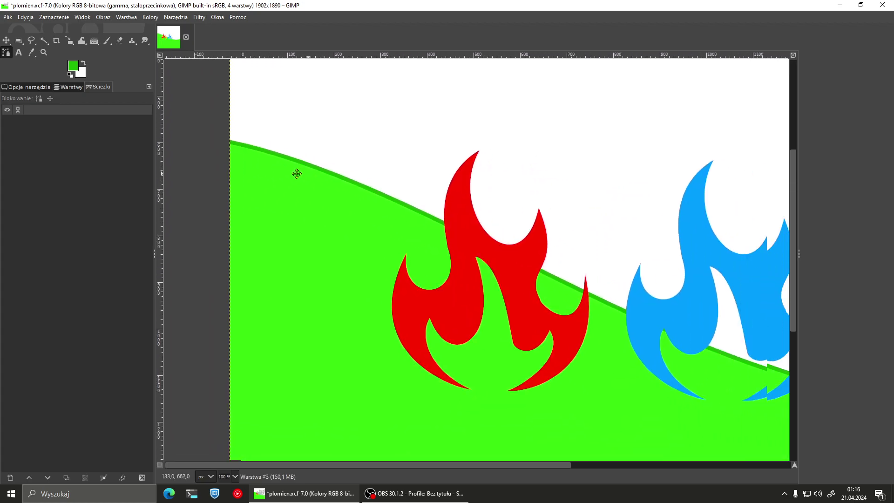
pyautogui.keyDown('ctrl'); pyautogui.scroll(-1, 414, 207); pyautogui.keyUp('ctrl')
pyautogui.keyDown('ctrl'); pyautogui.scroll(-1, 375, 205); pyautogui.keyUp('ctrl')
pyautogui.keyDown('ctrl'); pyautogui.scroll(-1, 375, 205); pyautogui.keyUp('ctrl')
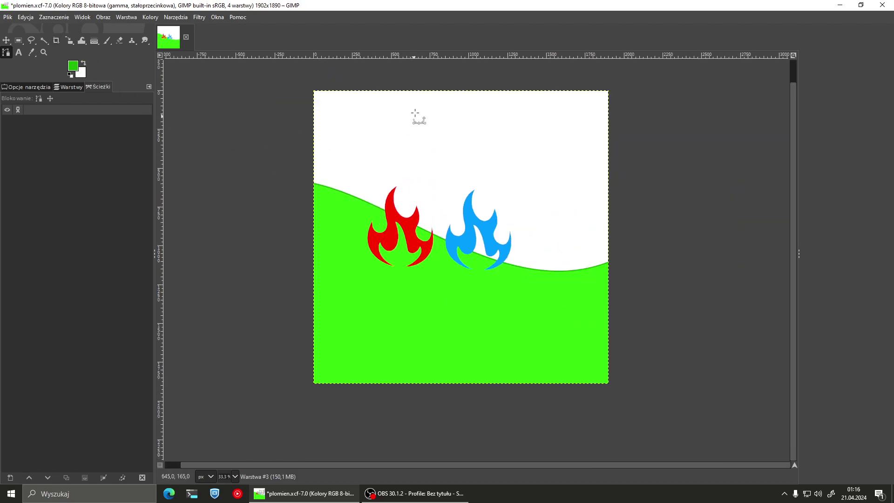
# Step: Add a test layer Warstwa #4, move it below Warstwa #3, then delete it
pyautogui.click(70, 89)
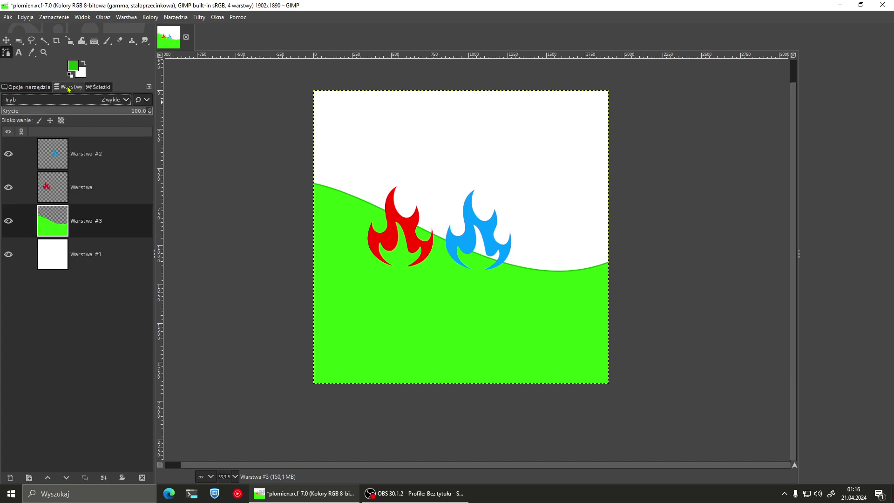
pyautogui.click(10, 478)
pyautogui.click(266, 469)
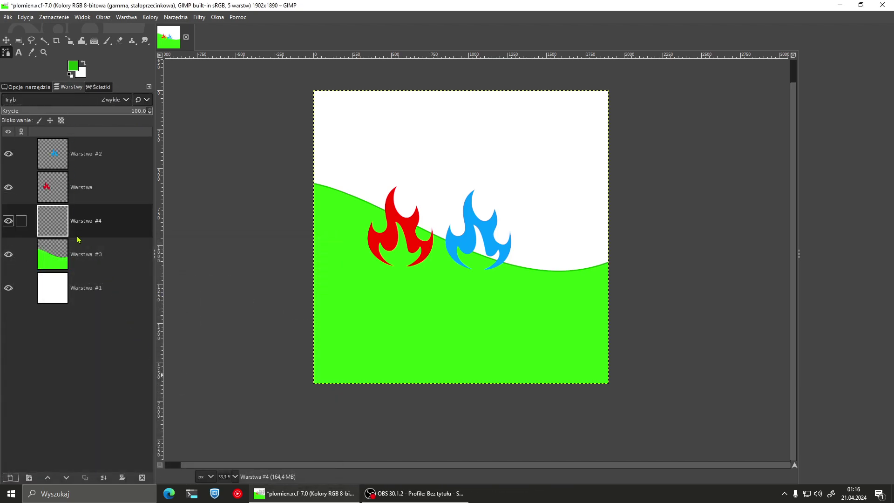
pyautogui.moveTo(82, 231); pyautogui.dragTo(80, 284)
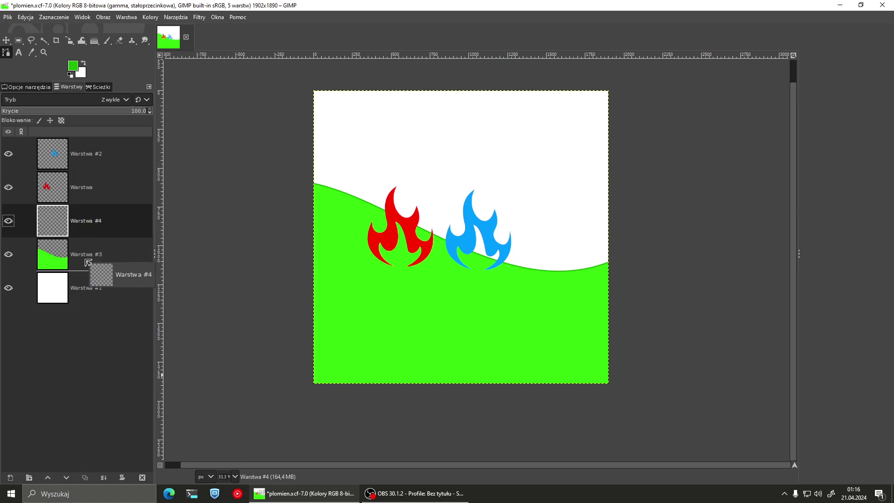
pyautogui.click(142, 478)
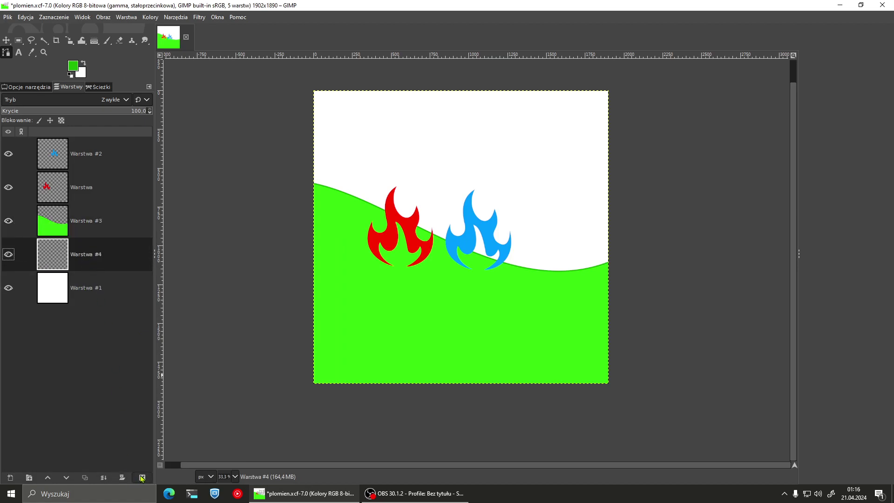
# Step: Fill the background layer Warstwa #1 with bright cyan to make the sky
pyautogui.click(74, 65)
pyautogui.click(175, 240)
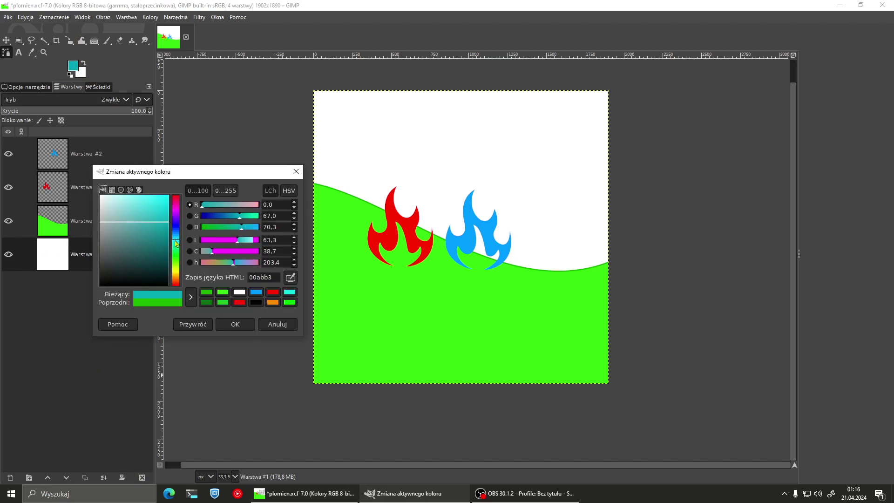
pyautogui.click(170, 195)
pyautogui.click(237, 325)
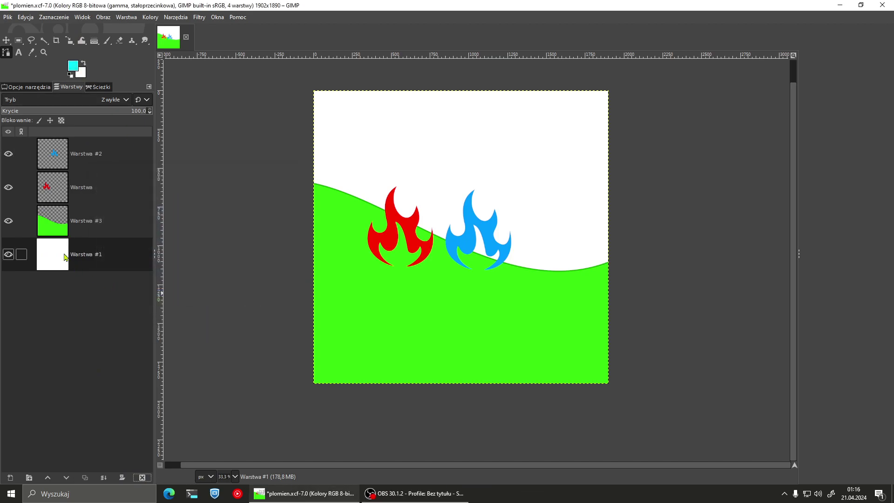
pyautogui.moveTo(75, 68); pyautogui.dragTo(361, 161)
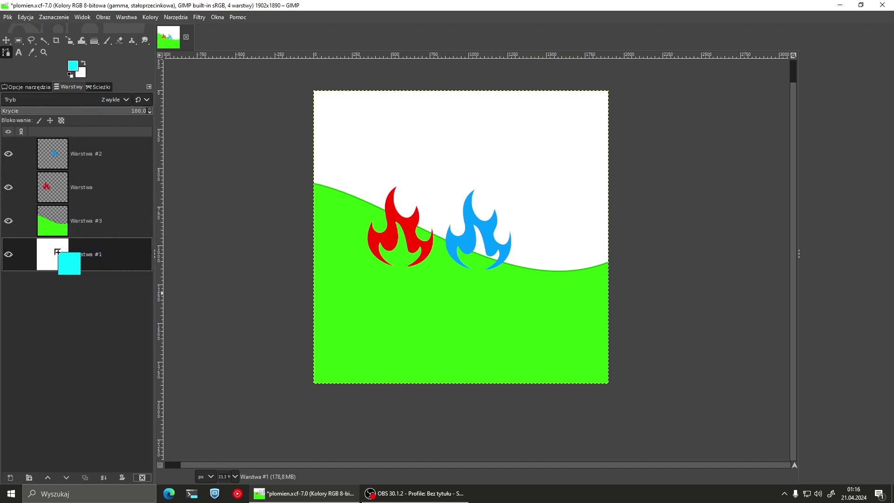
pyautogui.moveTo(360, 161); pyautogui.dragTo(55, 248)
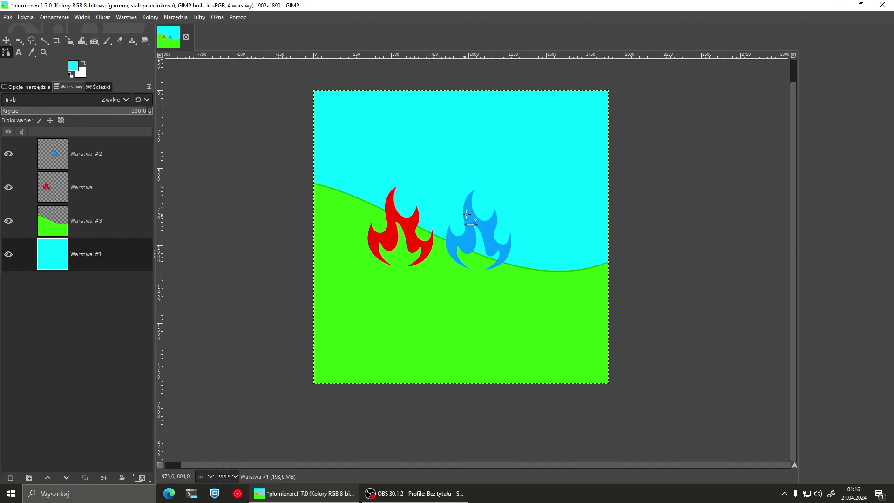